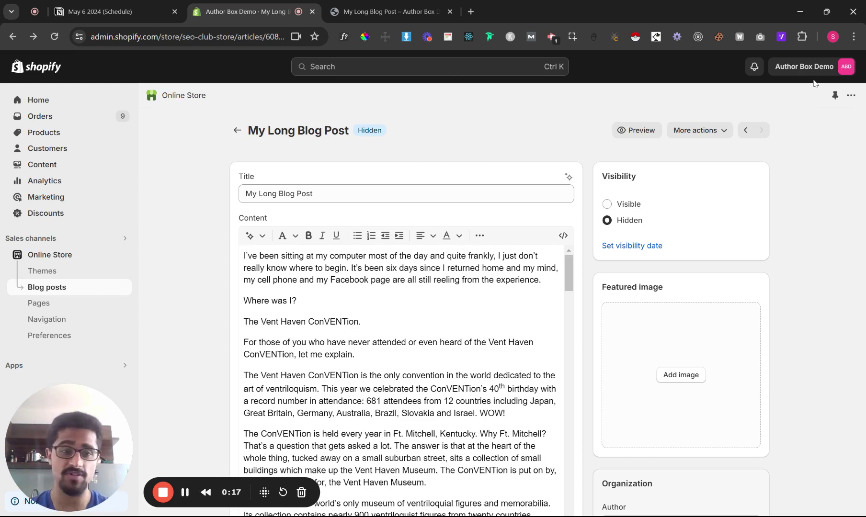
click(636, 130)
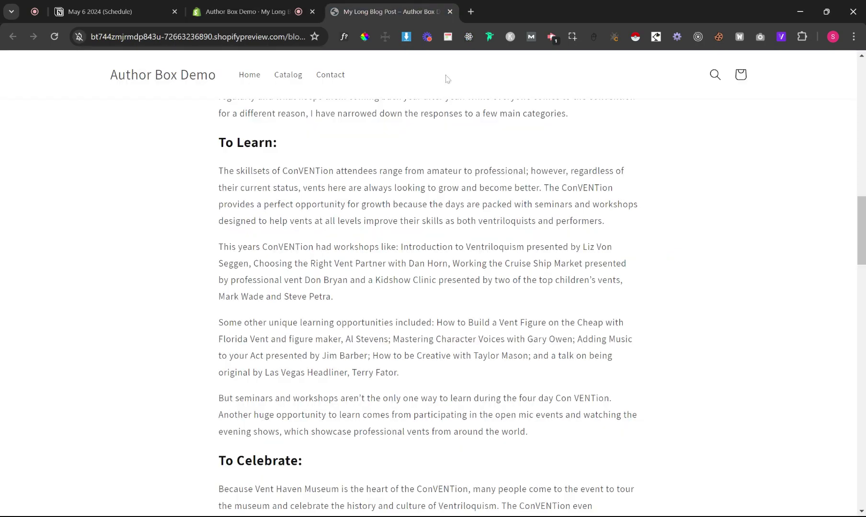
scroll(674, 257, up, 10)
scroll(674, 257, up, 9)
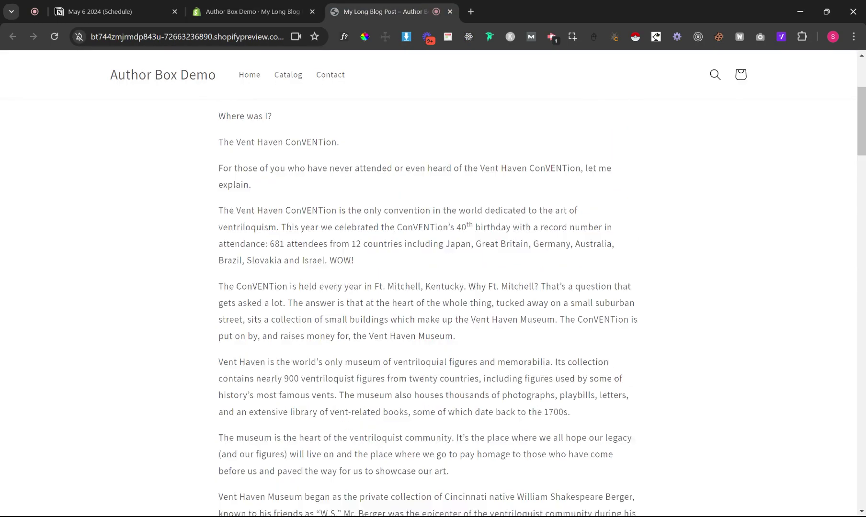
scroll(422, 172, down, 1)
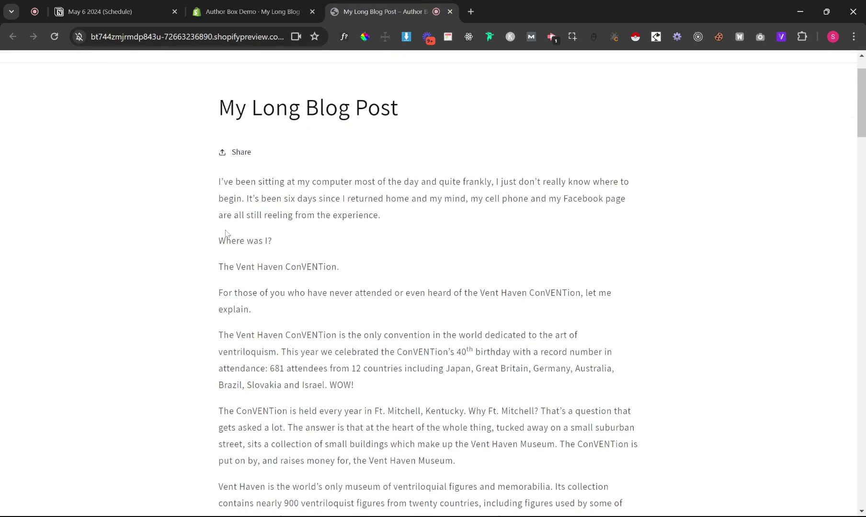
scroll(317, 110, down, 8)
scroll(316, 111, up, 3)
scroll(317, 110, down, 1)
scroll(317, 110, down, 10)
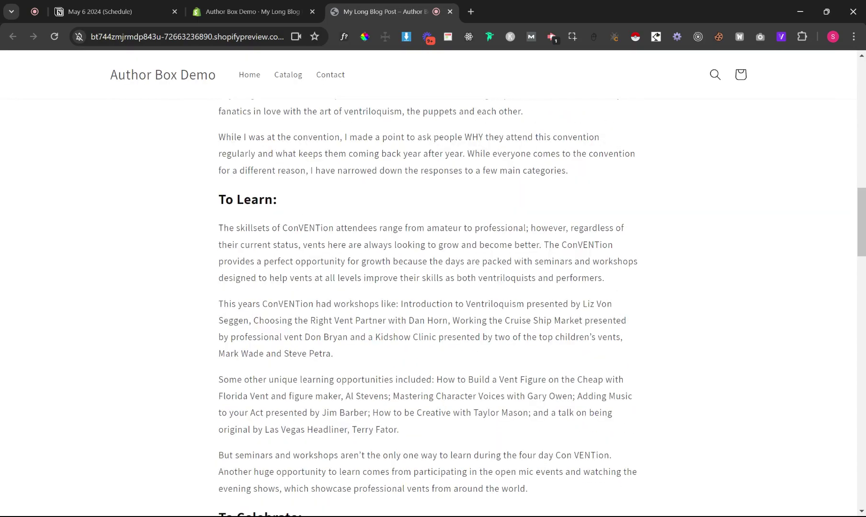
triple_click(248, 199)
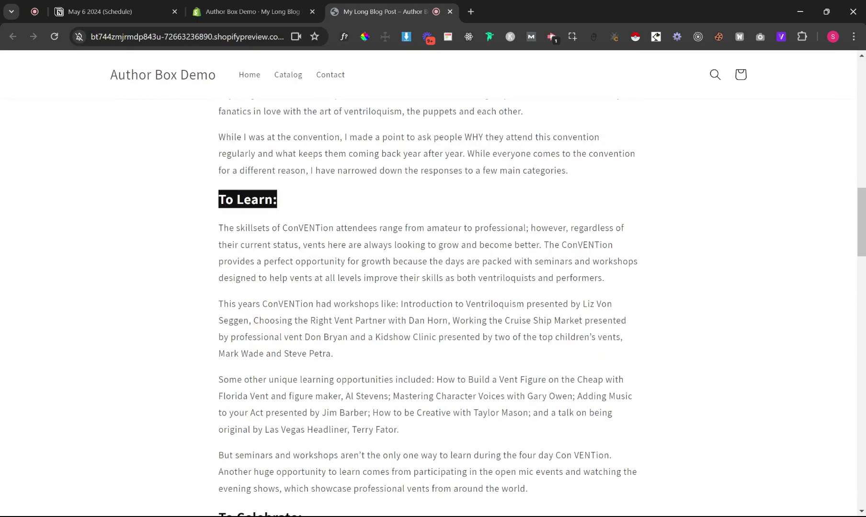
scroll(428, 307, down, 5)
triple_click(267, 264)
scroll(428, 306, down, 5)
triple_click(253, 309)
scroll(268, 287, down, 15)
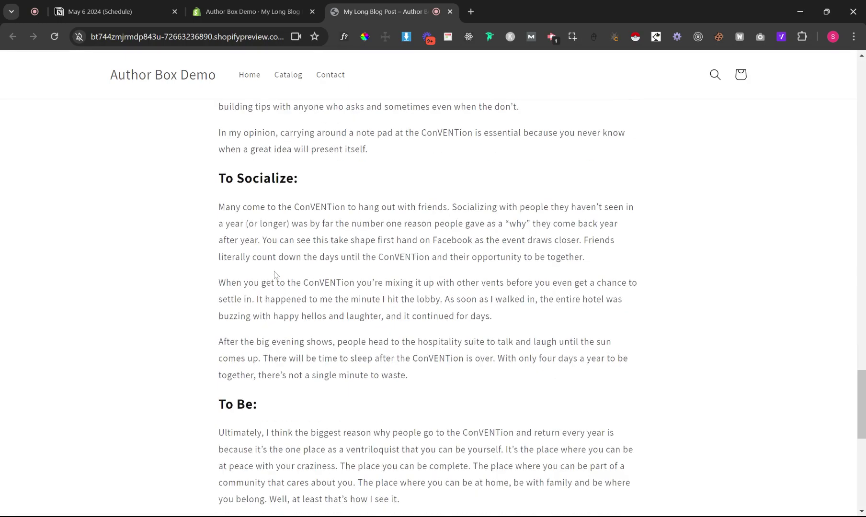
scroll(276, 274, up, 8)
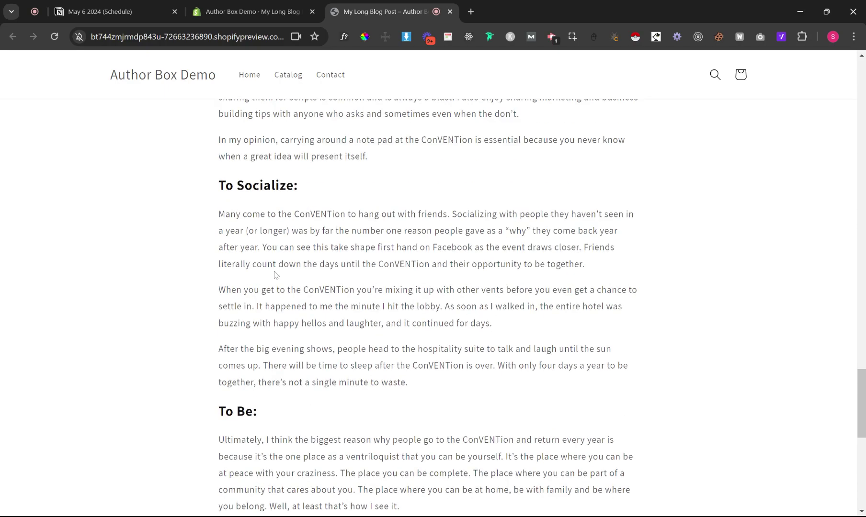
scroll(276, 275, up, 20)
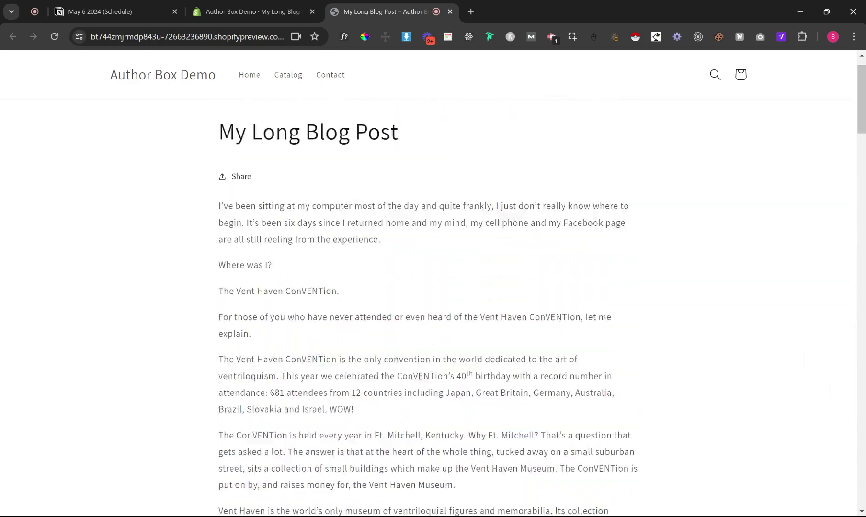
Add a bold 'Table of Contents' line below the post's first paragraph
click(258, 4)
mouse_move(568, 282)
mouse_down()
mouse_move(567, 313)
mouse_move(567, 280)
mouse_up()
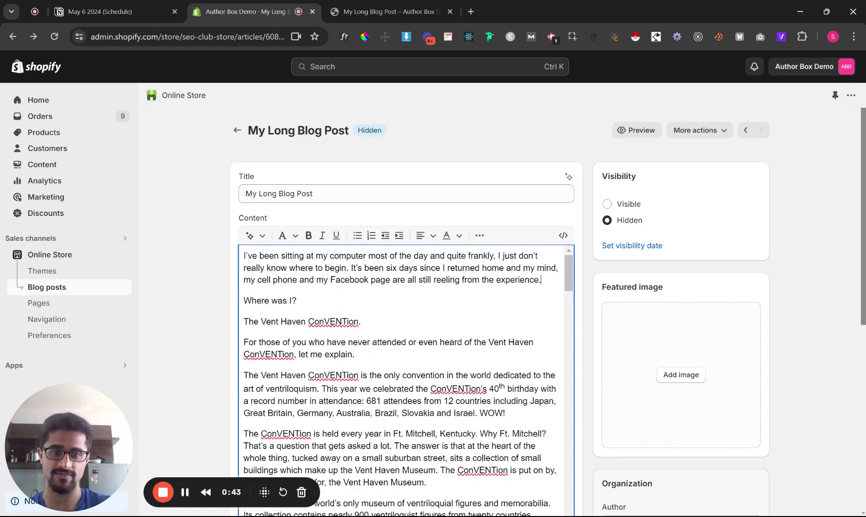
key(Return)
key(Return)
key(Return)
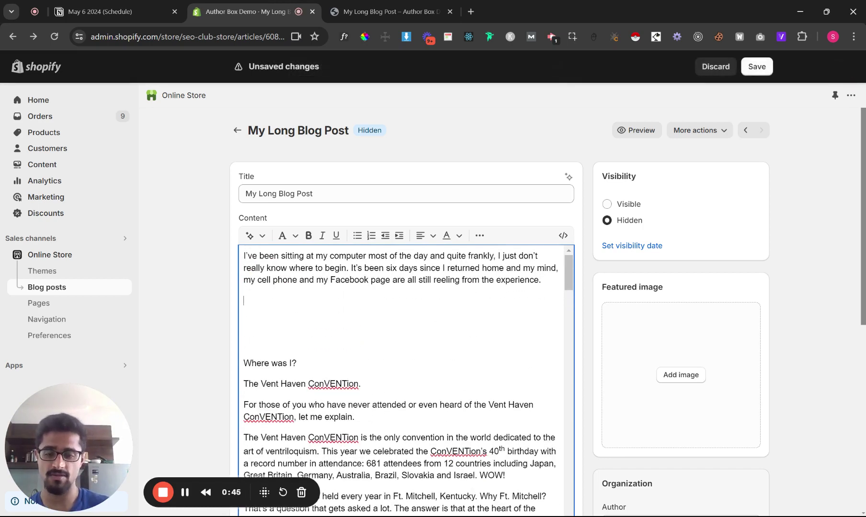
text(Table of Contents)
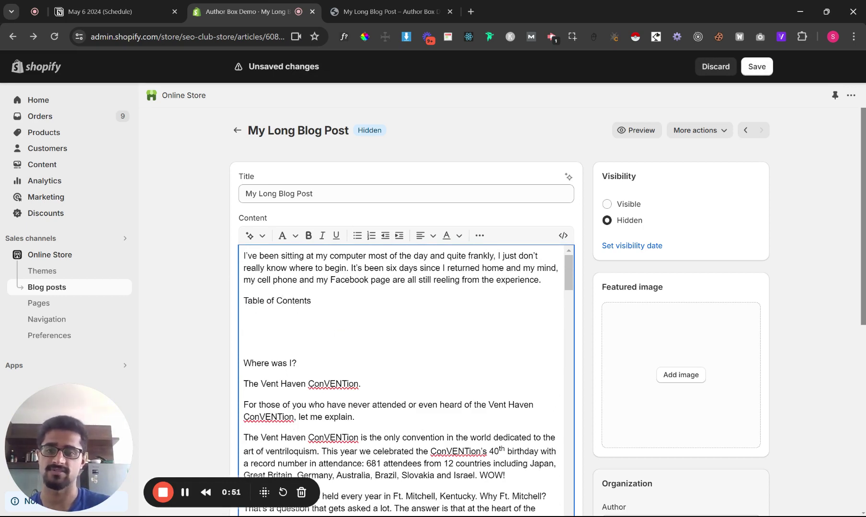
key(shift+Up)
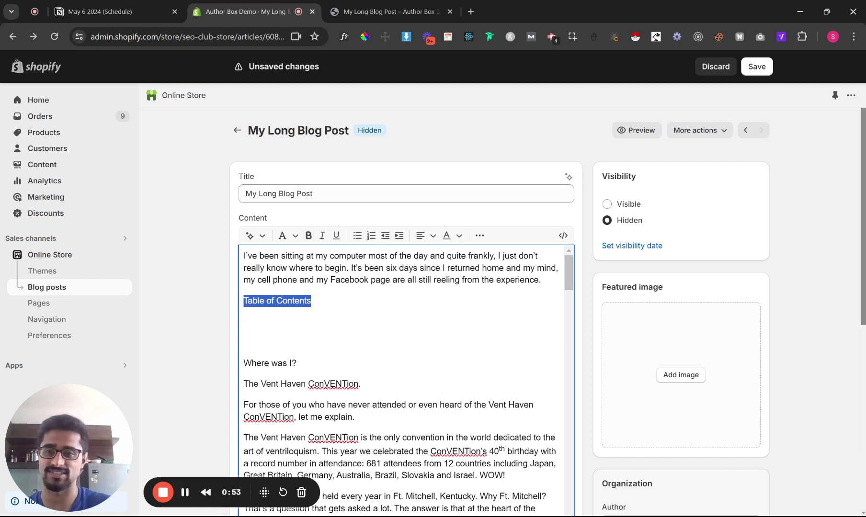
click(308, 235)
Start an empty bulleted list under it and check the storefront preview
click(316, 301)
key(Return)
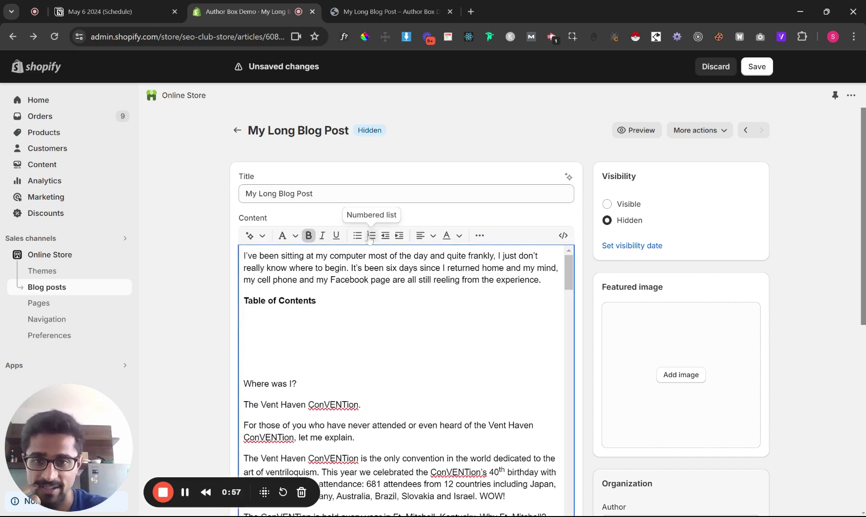
click(357, 236)
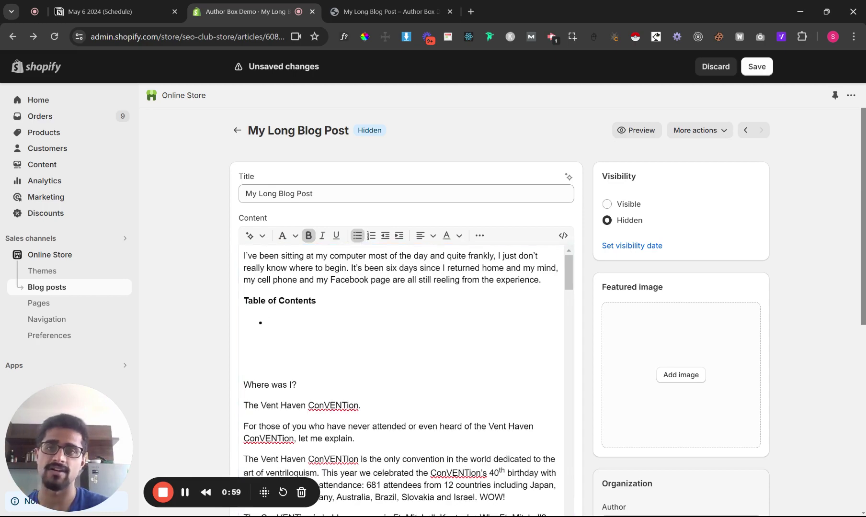
key(ctrl+Tab)
scroll(376, 287, down, 10)
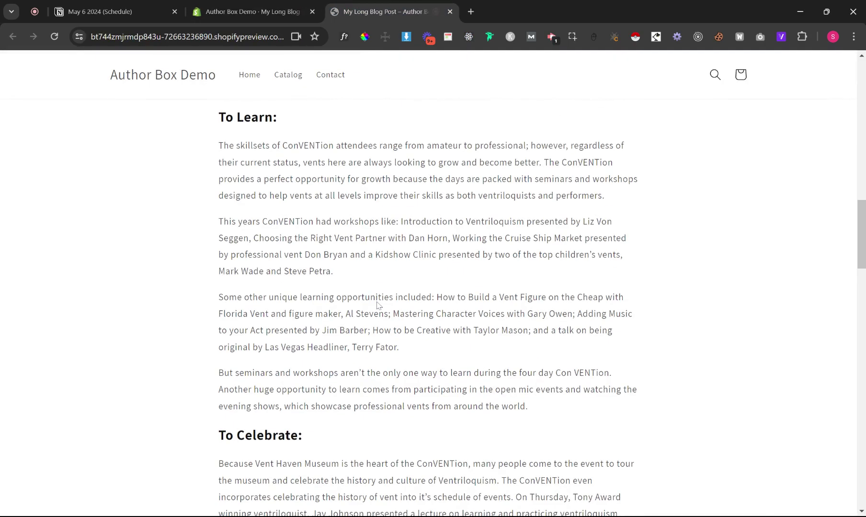
Add a non-bold 'To Learn' bullet under Table of Contents
click(217, 10)
text(To)
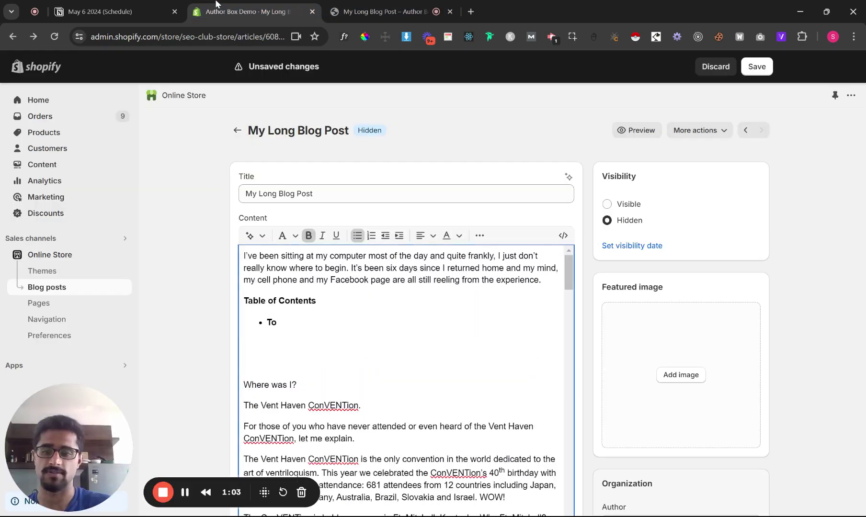
text( Learn)
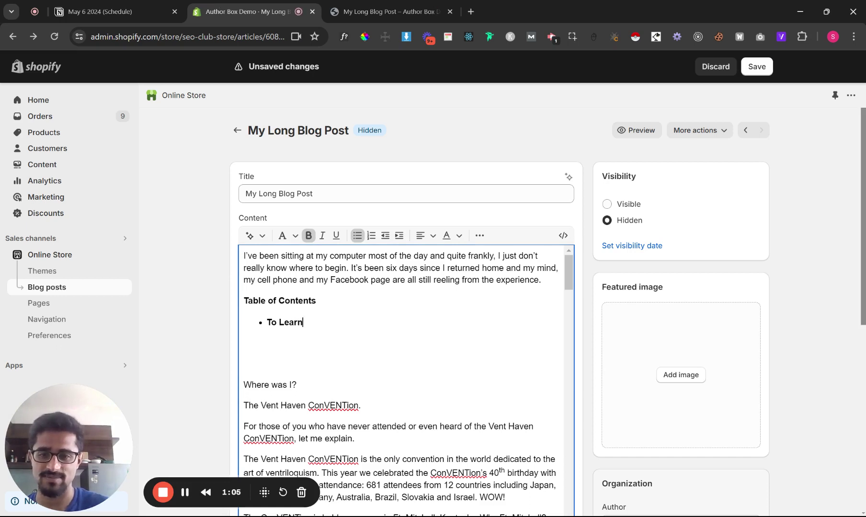
key(shift+Down)
click(316, 301)
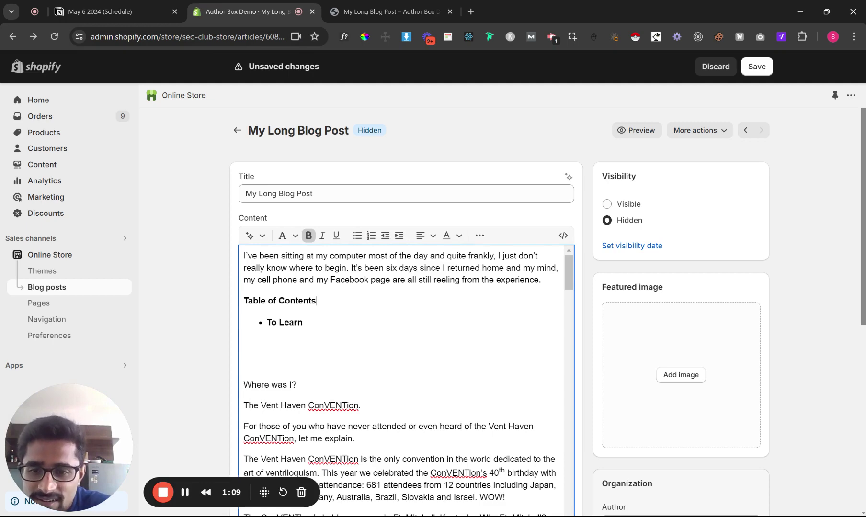
drag(301, 322, 266, 322)
click(308, 235)
click(302, 323)
key(Return)
Add 'To Celebrate' and 'To Discover' bullets, checking each heading name in the preview
click(386, 10)
scroll(383, 253, down, 4)
click(268, 5)
text(To Cel)
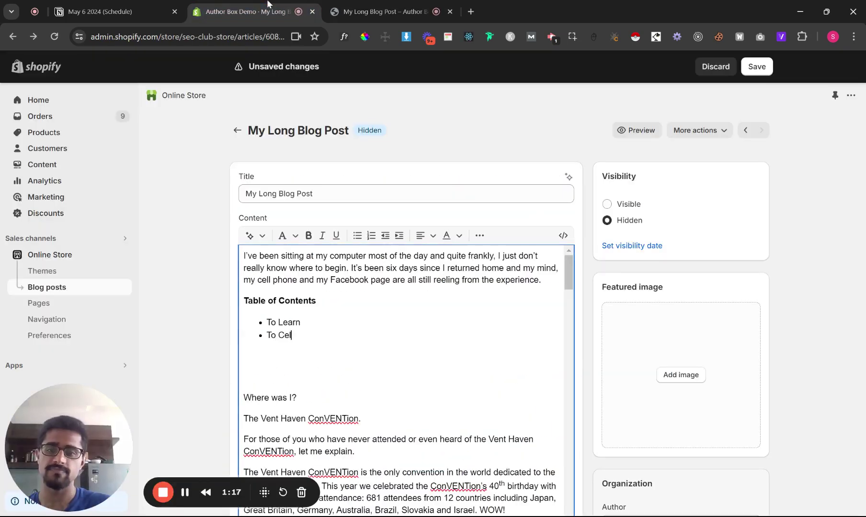
text(ebrate)
key(Return)
click(357, 3)
scroll(426, 268, down, 8)
click(258, 3)
text(To Di)
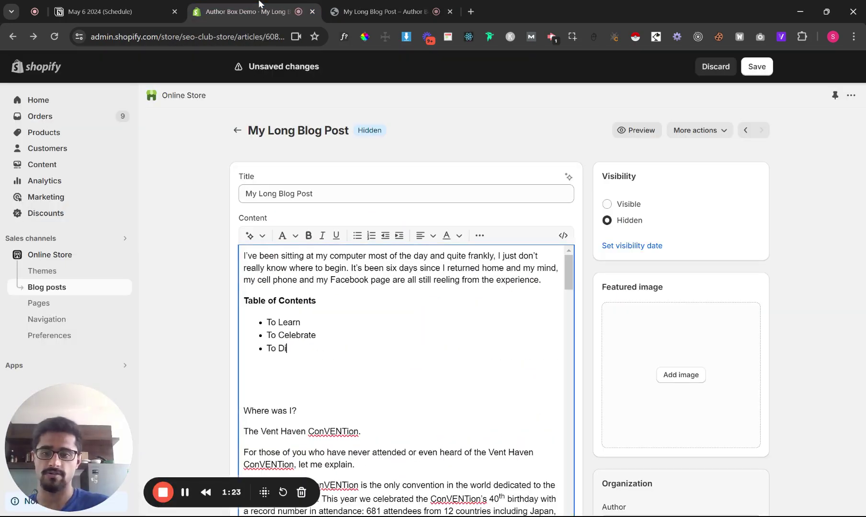
text(scover)
key(Return)
Add a 'To Share' bullet and remove the extra empty bullet and blank lines
text(To sHA)
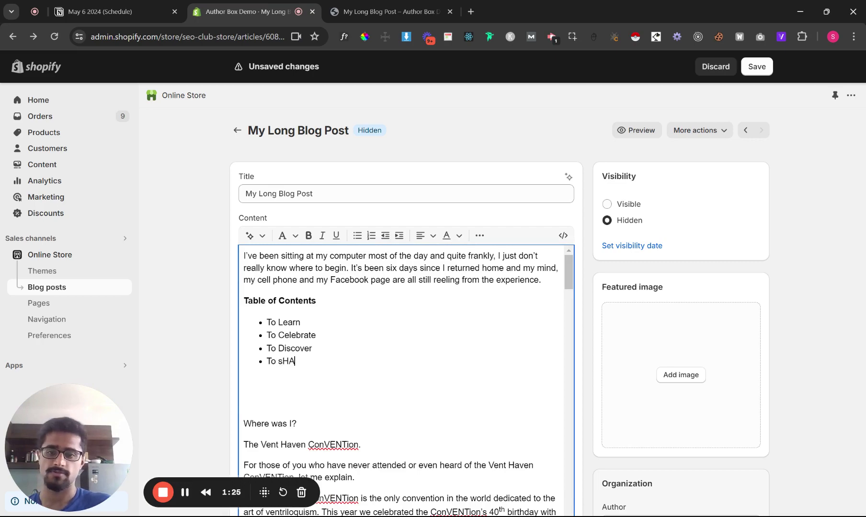
key(BackSpace)
text(hare)
key(Return)
click(353, 4)
scroll(428, 287, down, 15)
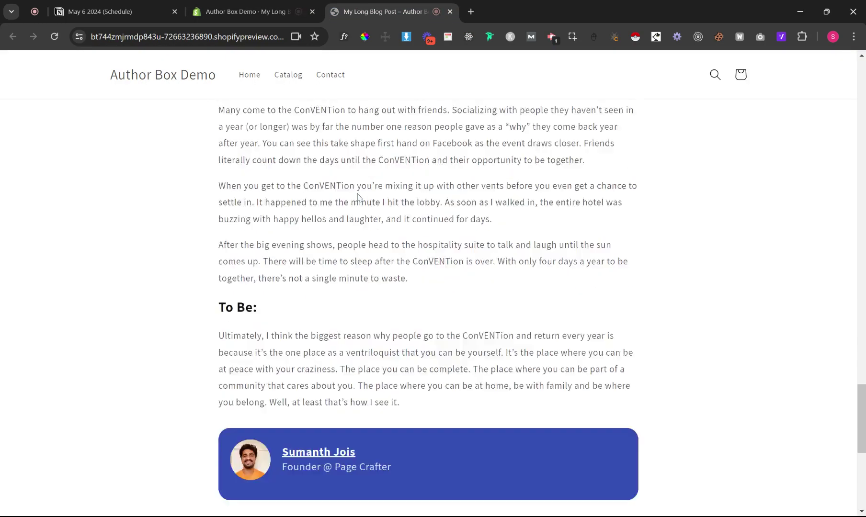
click(247, 11)
key(BackSpace)
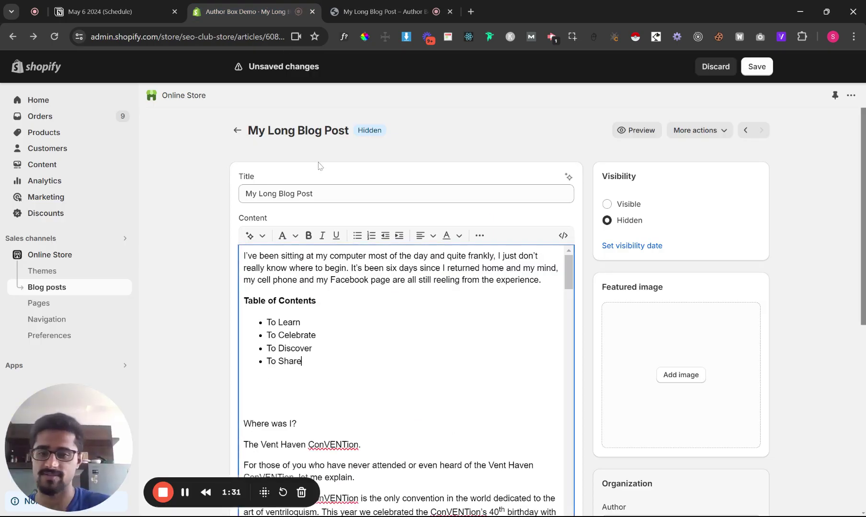
key(BackSpace)
key(BackSpace)
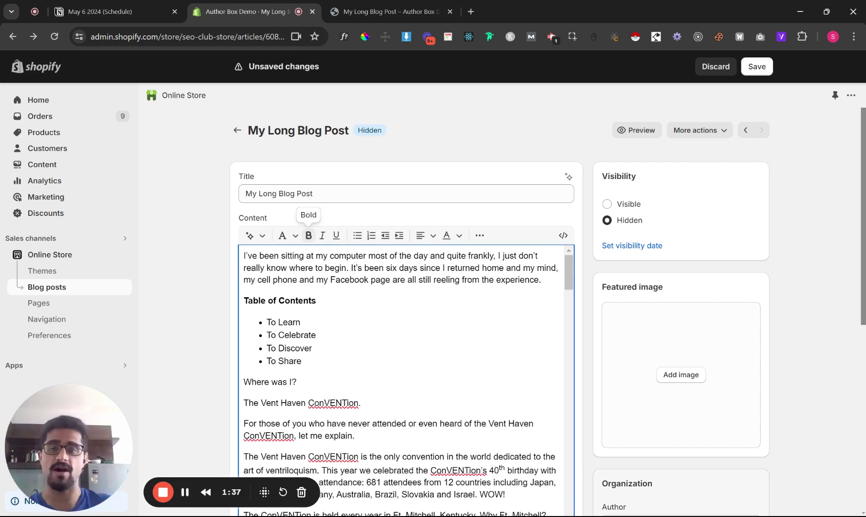
Link the To Learn bullet to '#to-learn', opening in the same window
click(290, 349)
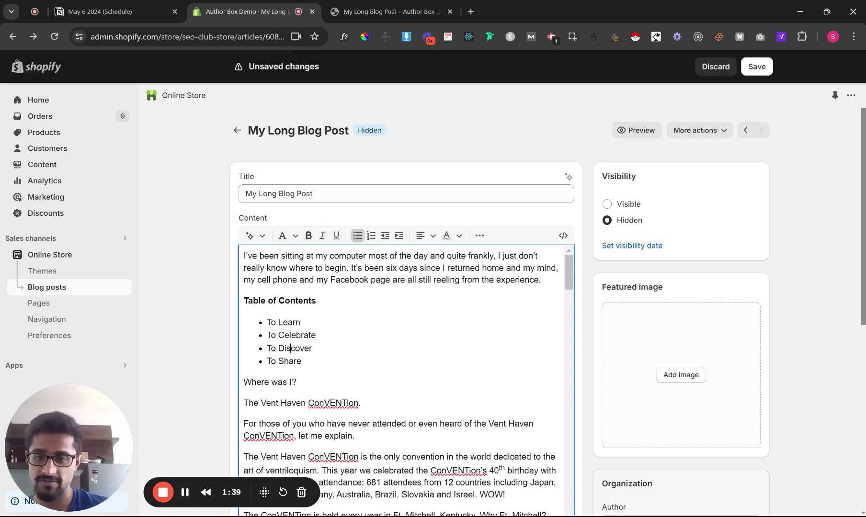
triple_click(278, 322)
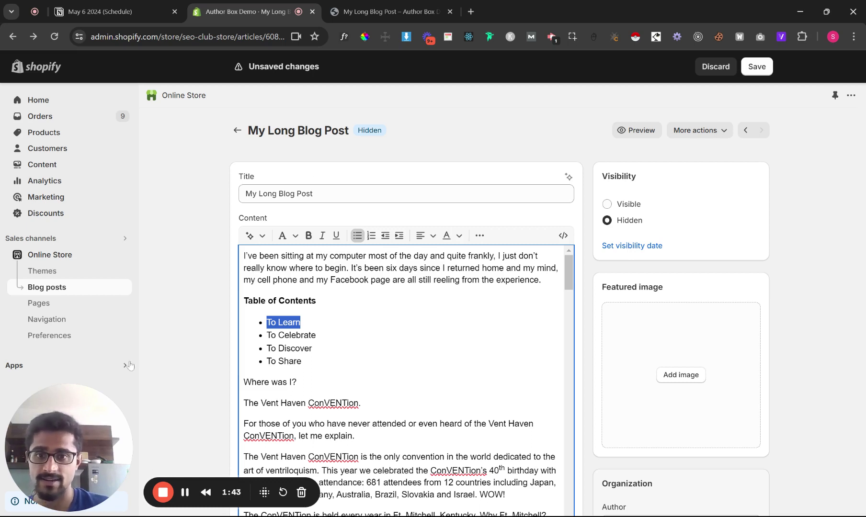
click(461, 236)
click(479, 236)
click(479, 236)
click(445, 256)
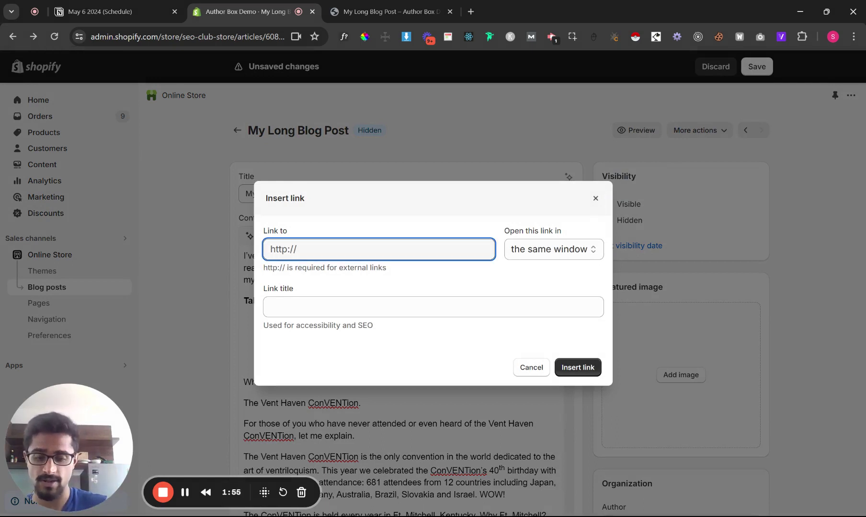
text(to-learn)
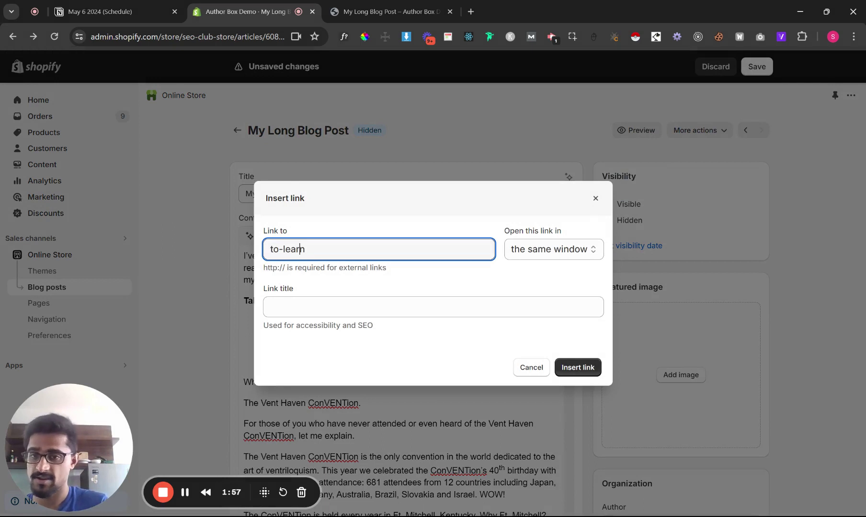
click(270, 249)
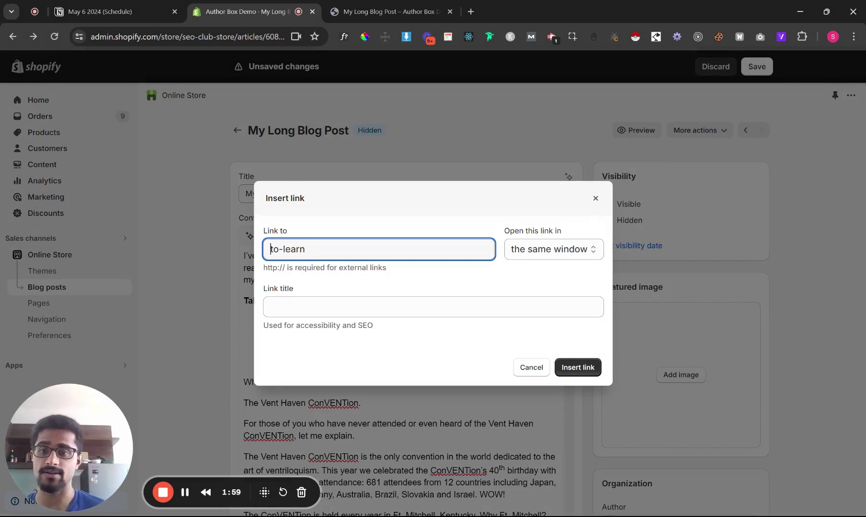
text(#)
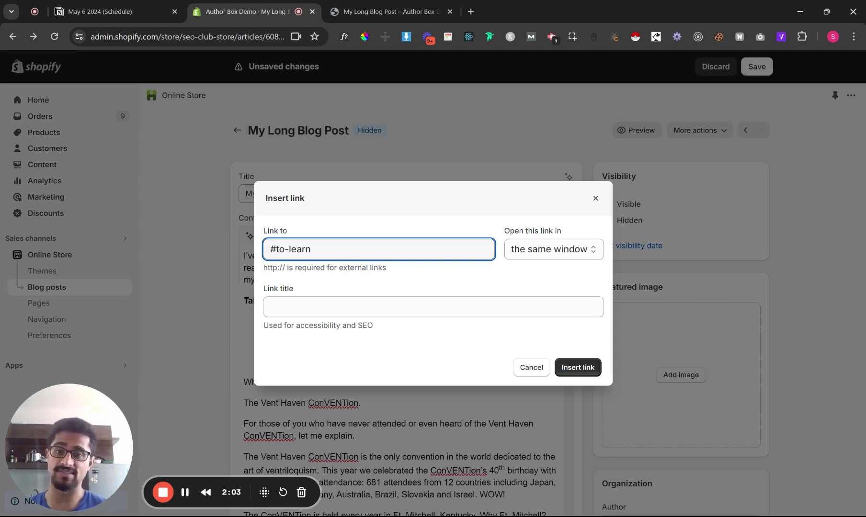
key(ctrl+a)
key(Home)
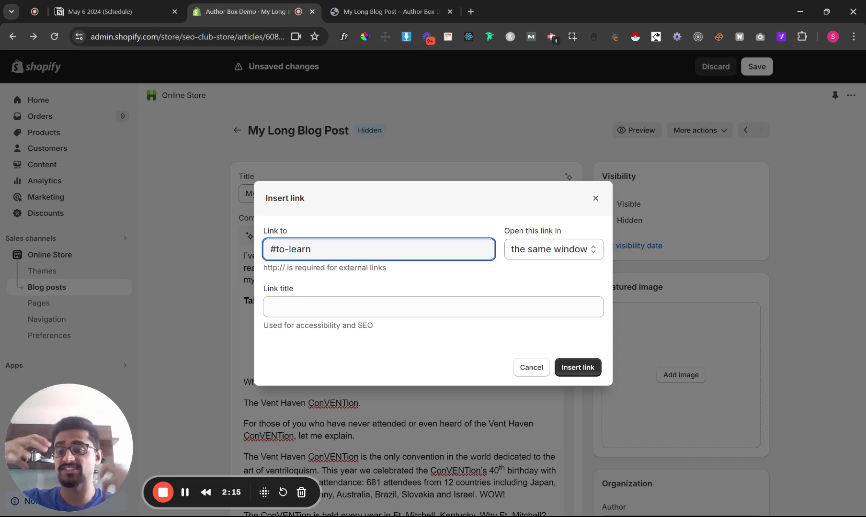
click(279, 249)
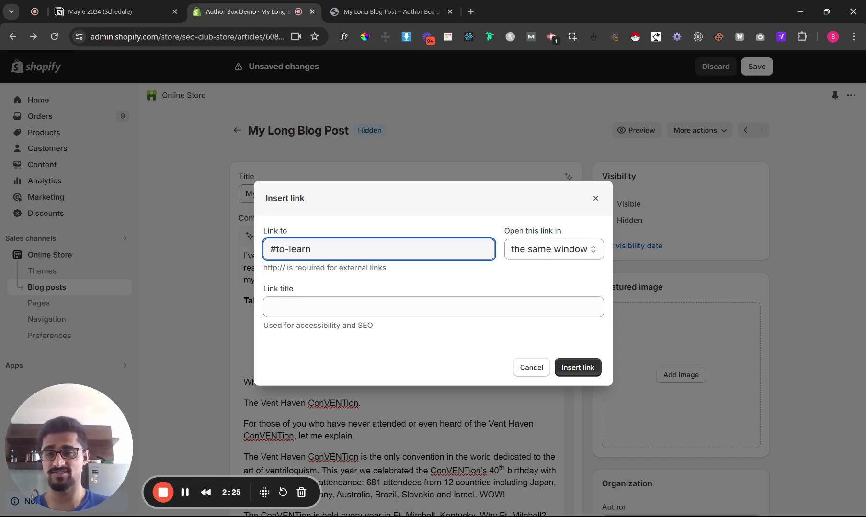
click(560, 254)
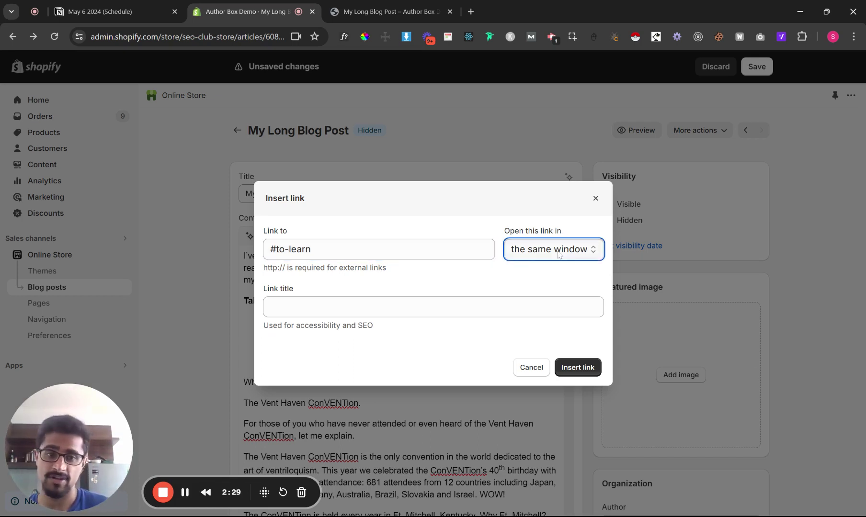
click(578, 368)
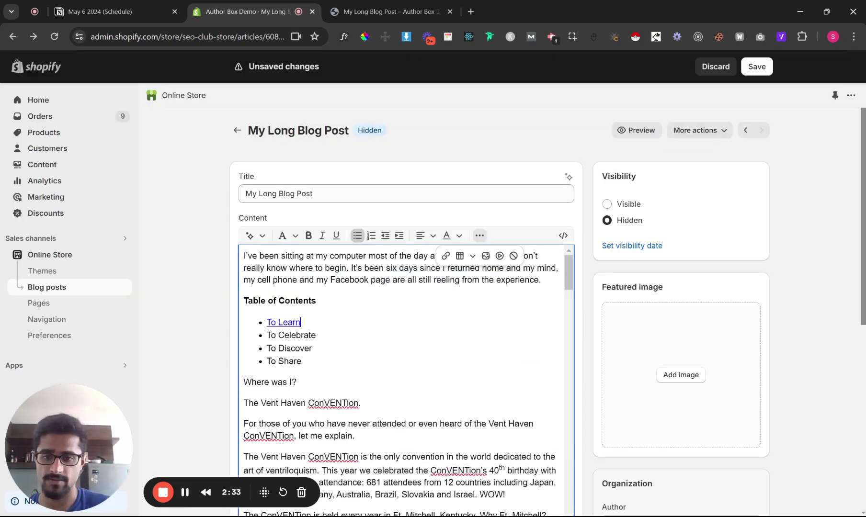
Link the To Celebrate entry to '#to-celebrate'
drag(316, 335, 266, 335)
click(445, 256)
click(378, 248)
text(#to-cele)
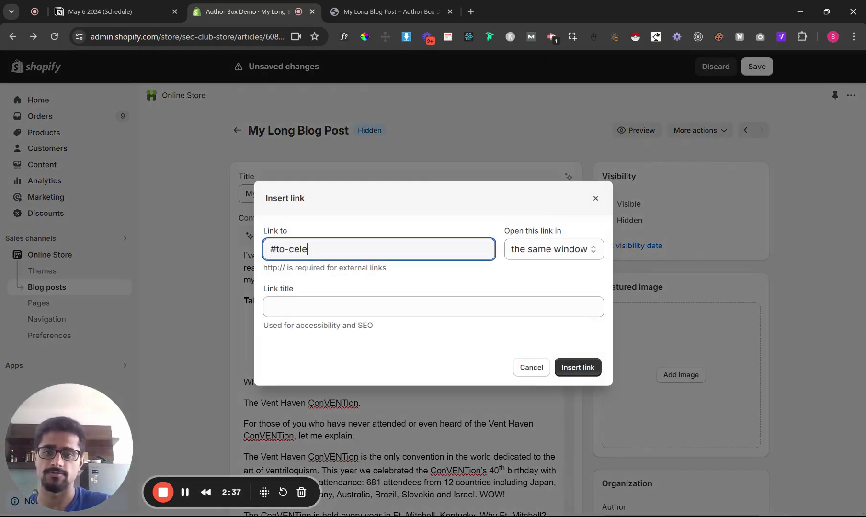
text(brate)
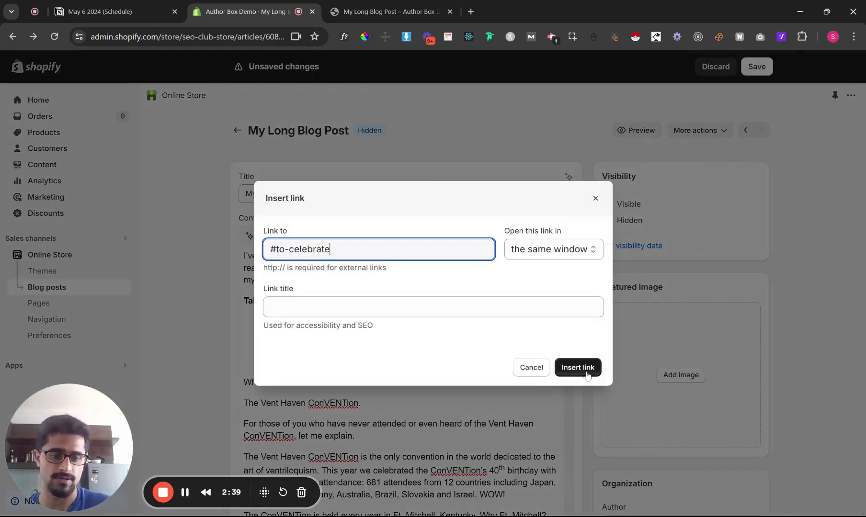
click(583, 368)
Link the To Discover entry to 'to-discover', opening in a new window
drag(312, 348, 267, 349)
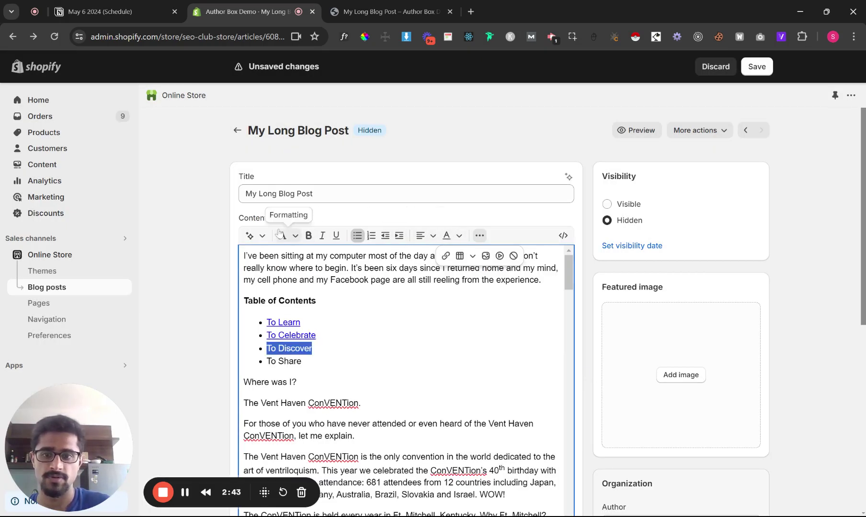
click(448, 235)
click(478, 235)
click(479, 235)
click(445, 256)
text(to-discover)
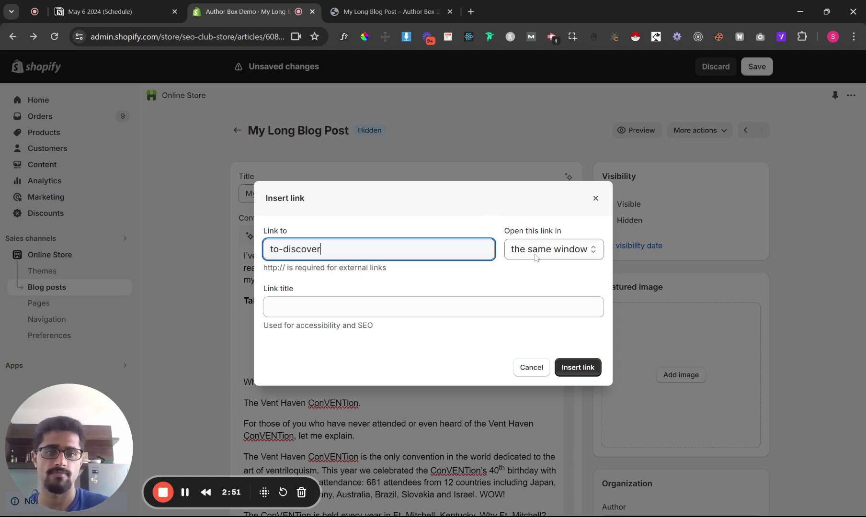
click(536, 253)
click(543, 277)
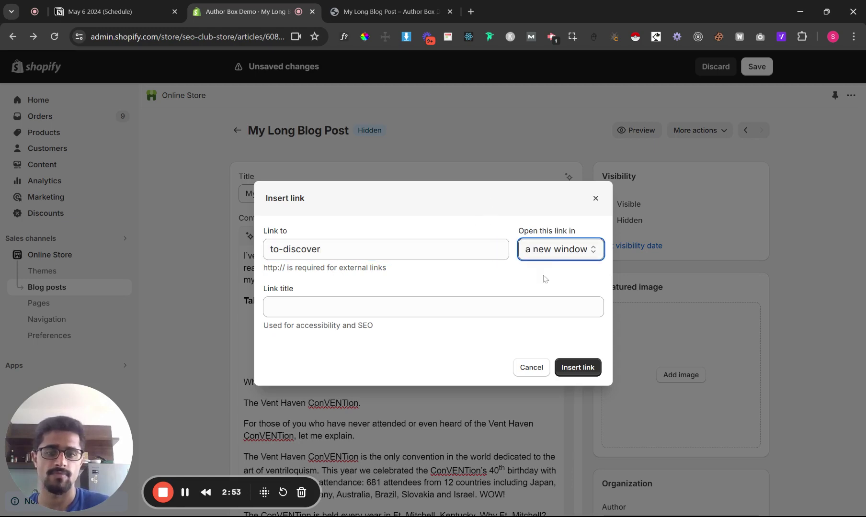
click(593, 367)
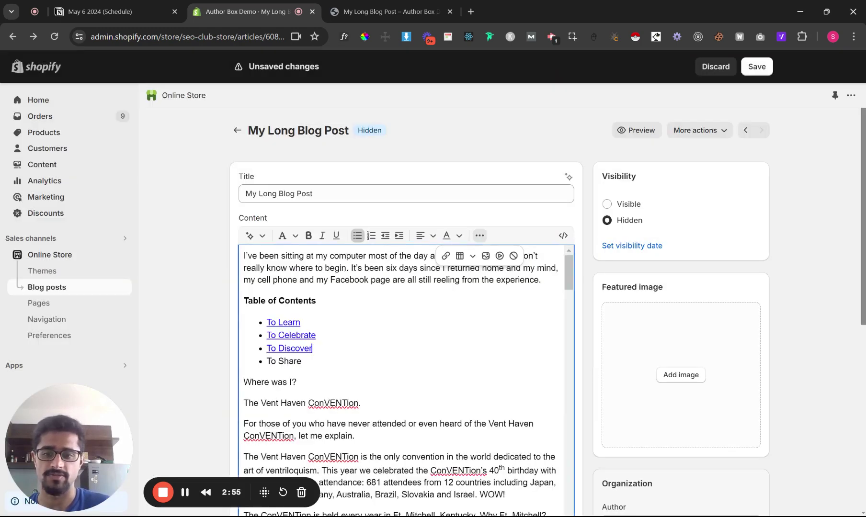
Link the To Share entry to '#tos-share'
key(Down)
key(shift+Home)
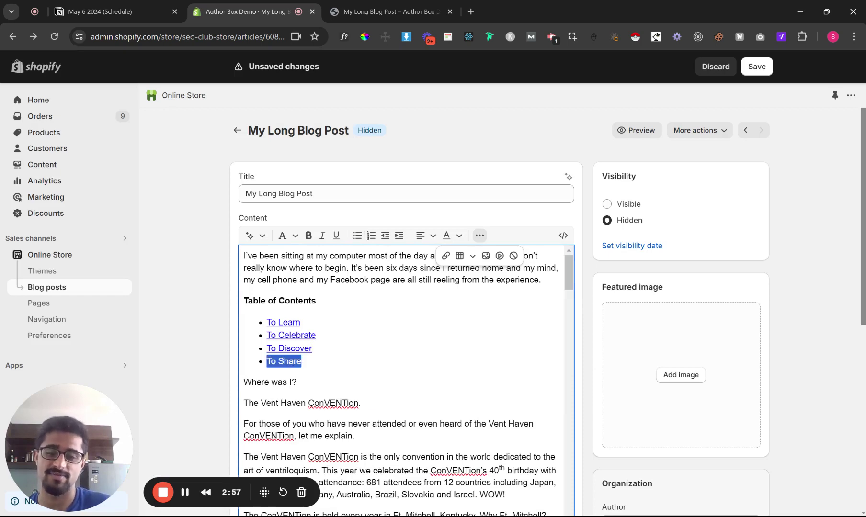
click(479, 235)
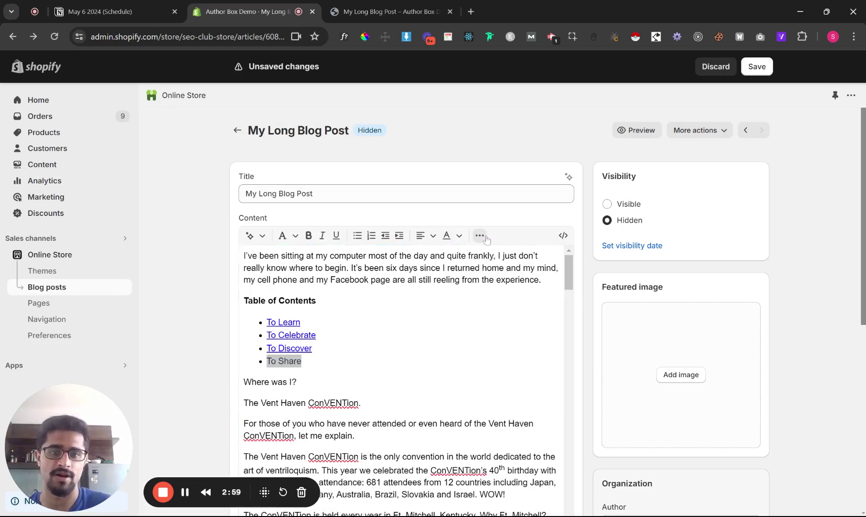
click(480, 236)
click(446, 257)
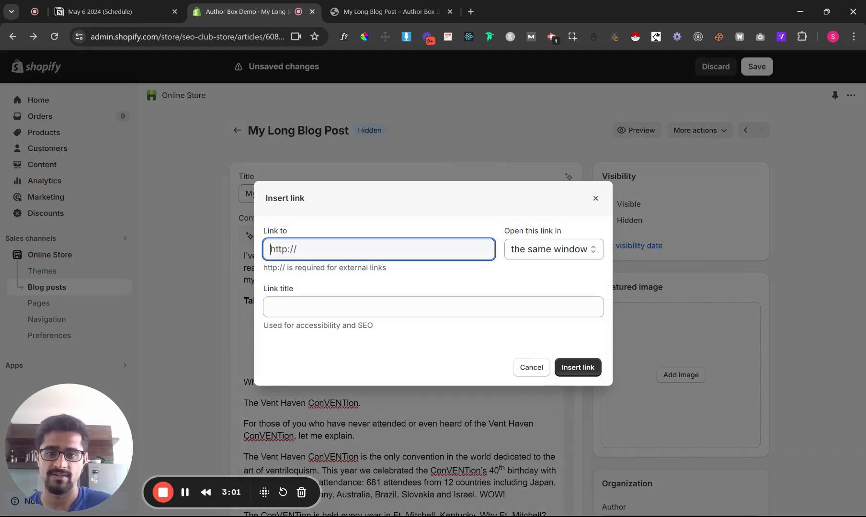
text(#tos-share)
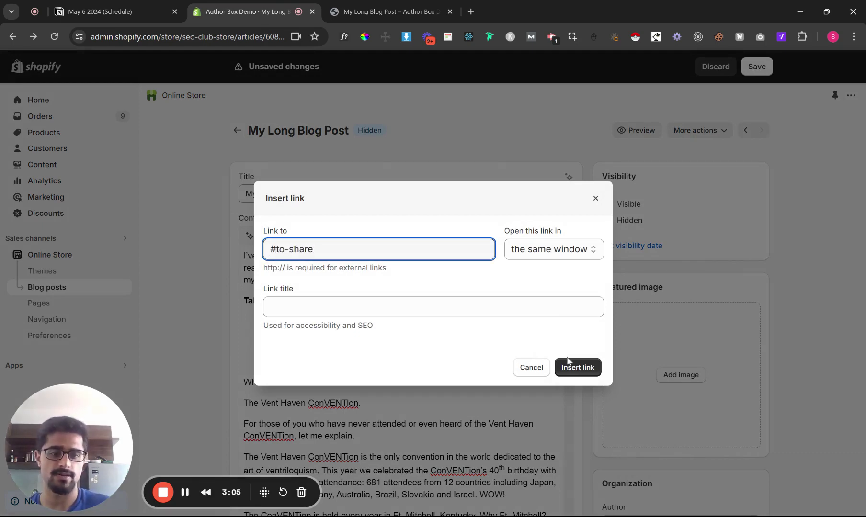
click(575, 367)
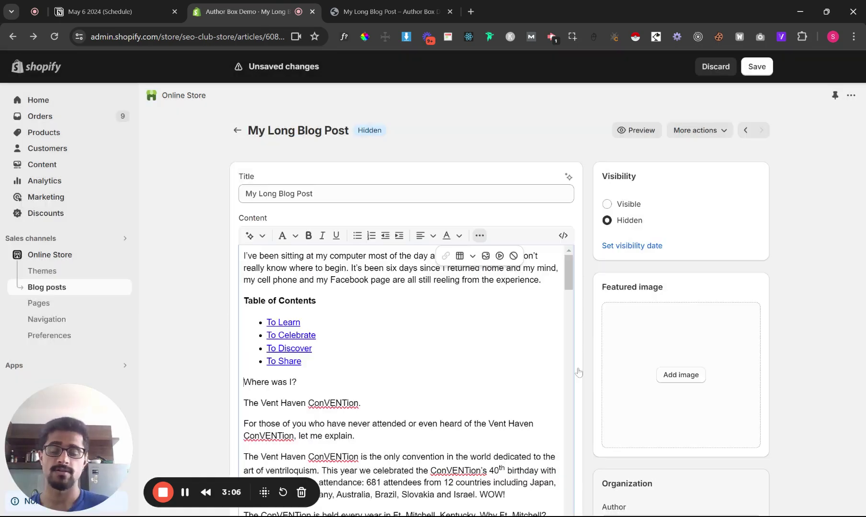
Save the blog post with its four linked entries and return to the post content
click(764, 67)
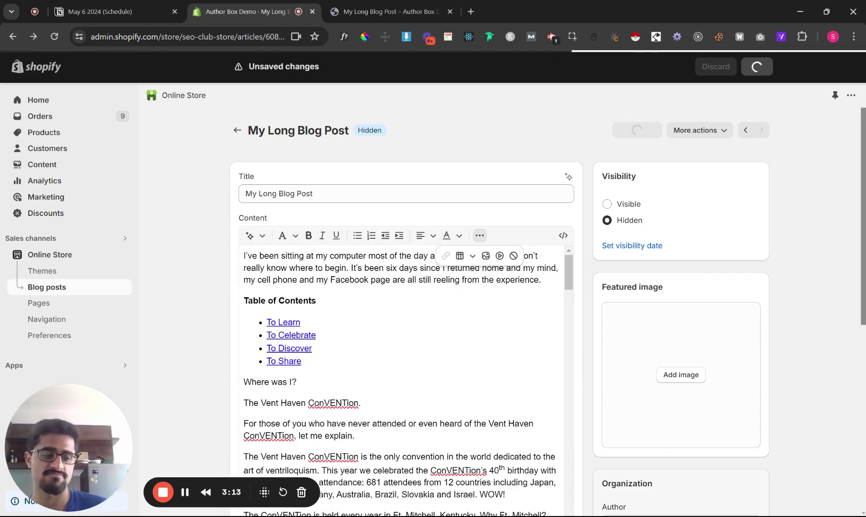
scroll(400, 379, down, 10)
scroll(400, 378, up, 6)
scroll(400, 378, up, 4)
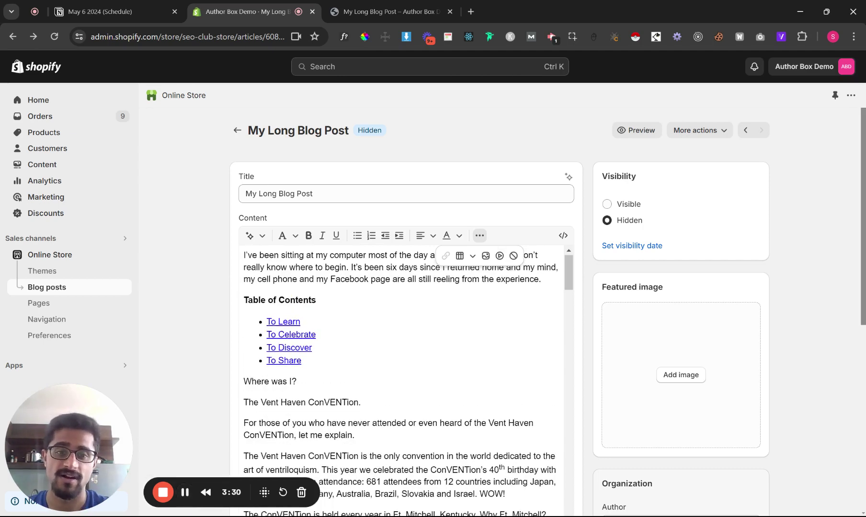
click(316, 300)
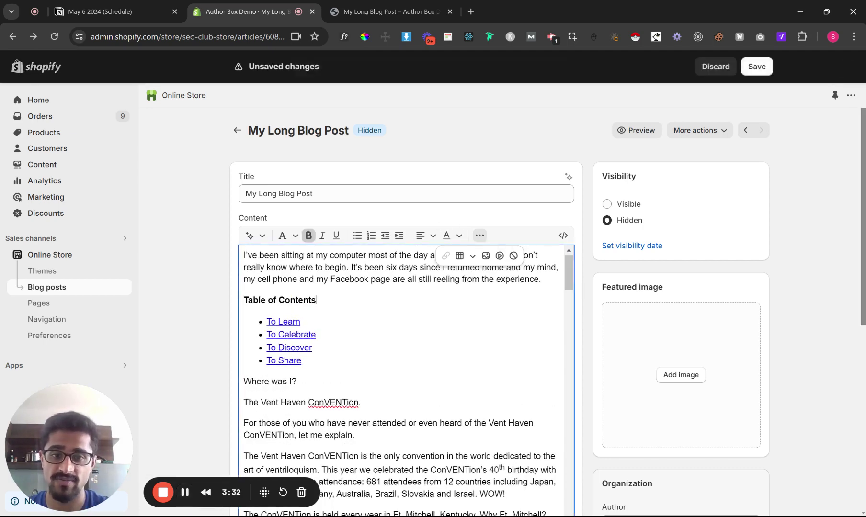
Switch the post content to its raw HTML source view
click(477, 241)
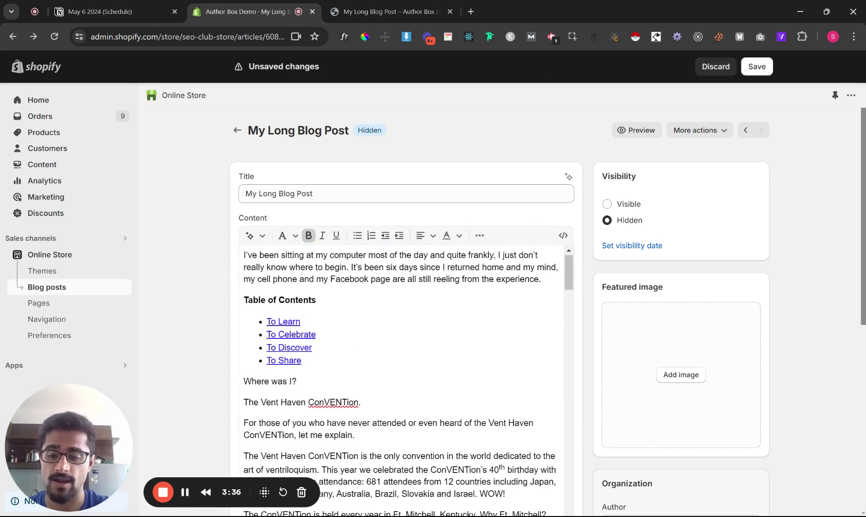
click(562, 235)
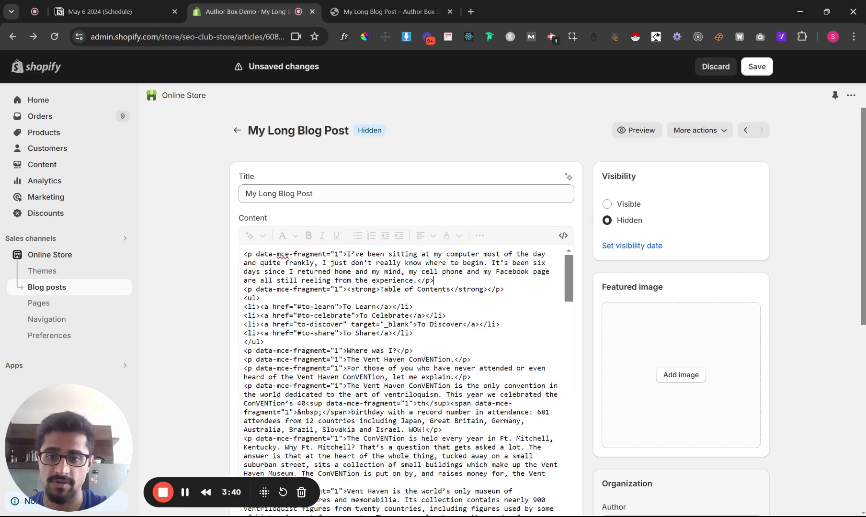
click(562, 235)
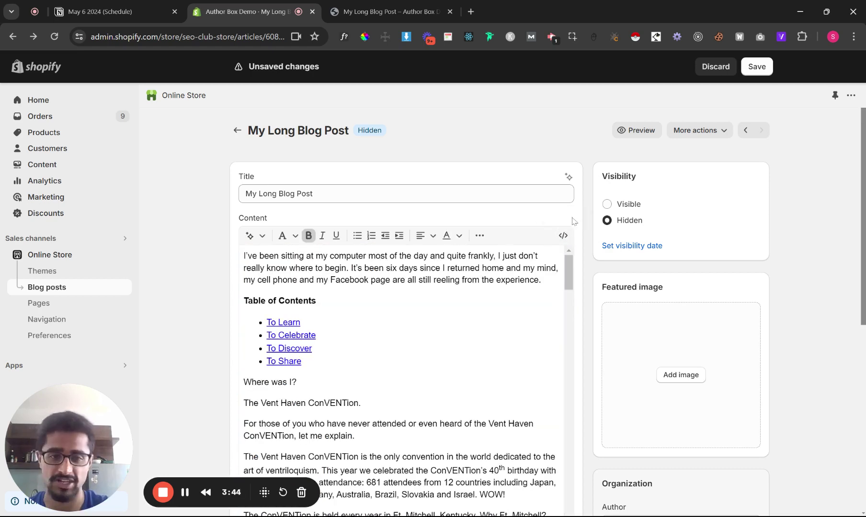
click(563, 235)
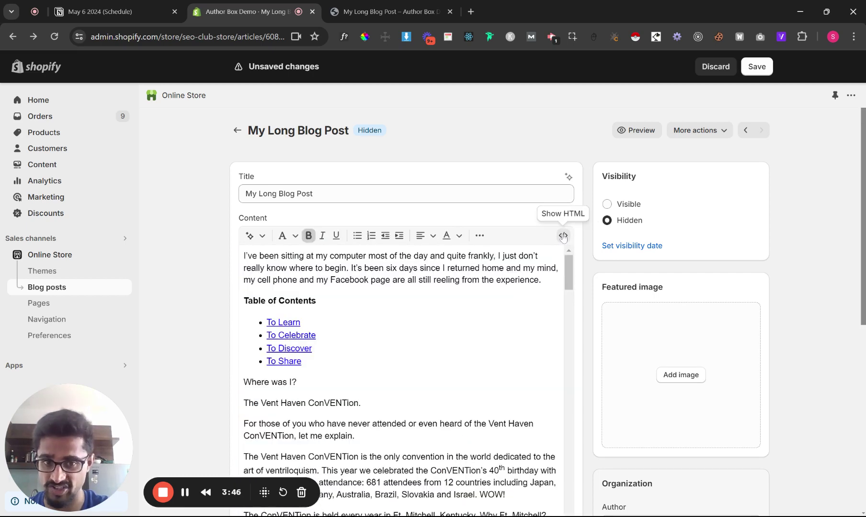
key(ctrl+f)
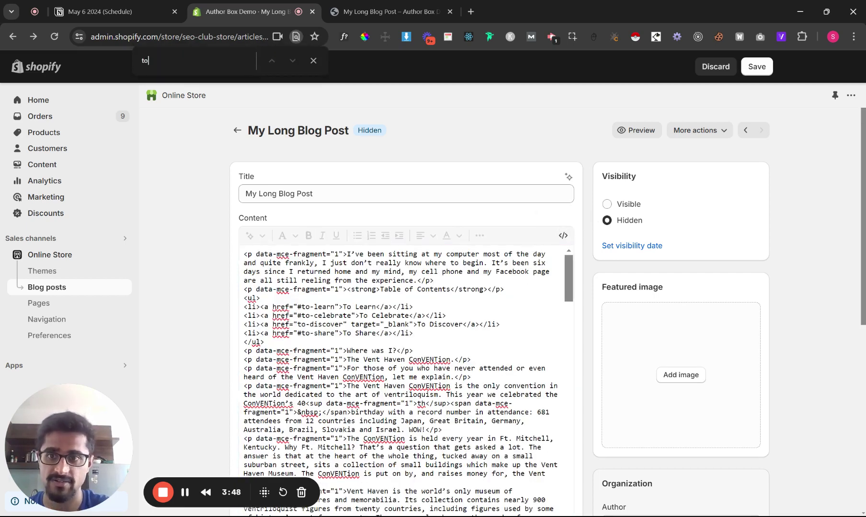
key(Escape)
scroll(402, 378, down, 3)
key(ctrl+f)
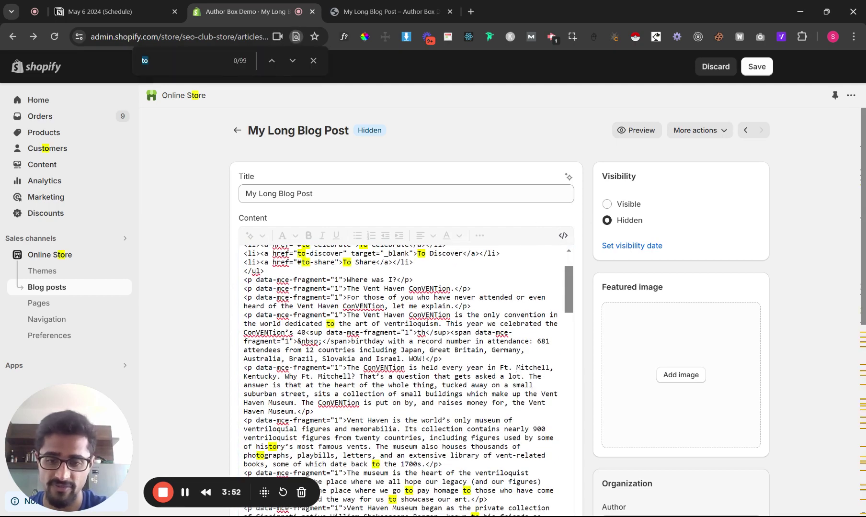
key(Escape)
scroll(712, 333, down, 4)
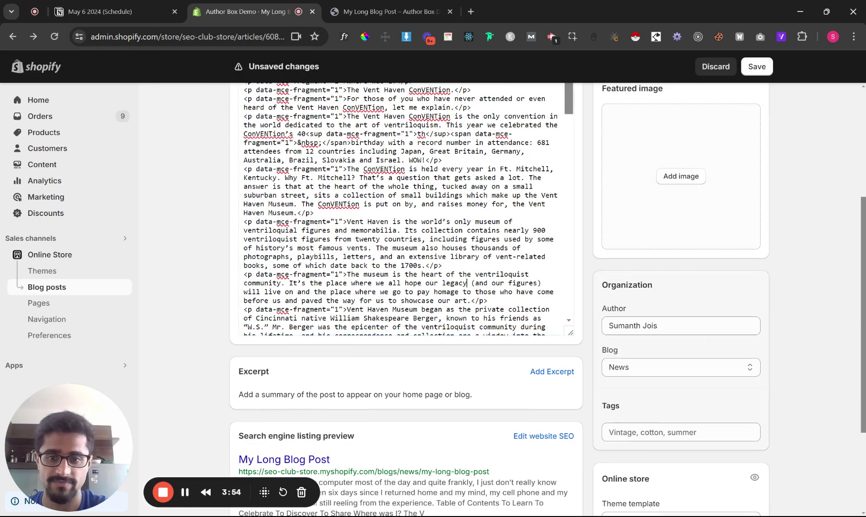
key(ctrl+f)
Find 'learn' and add id="to-learn" to the To Learn heading tag
text(learn)
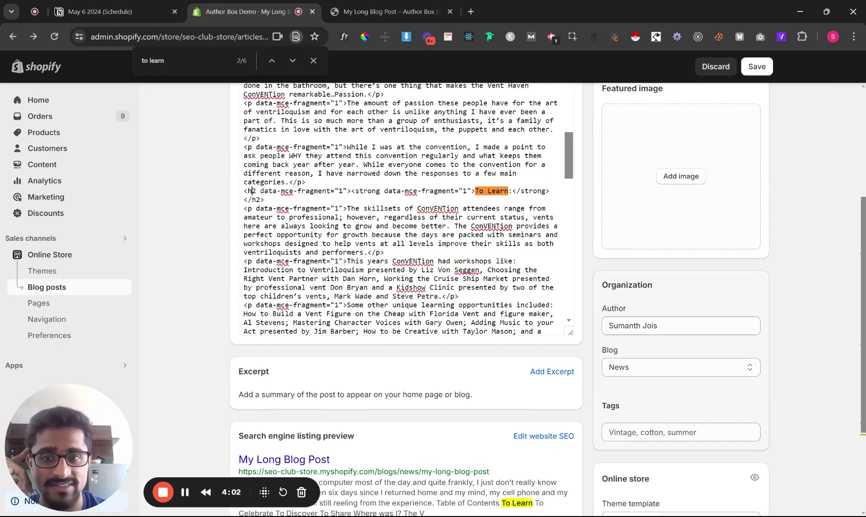
text(id=)
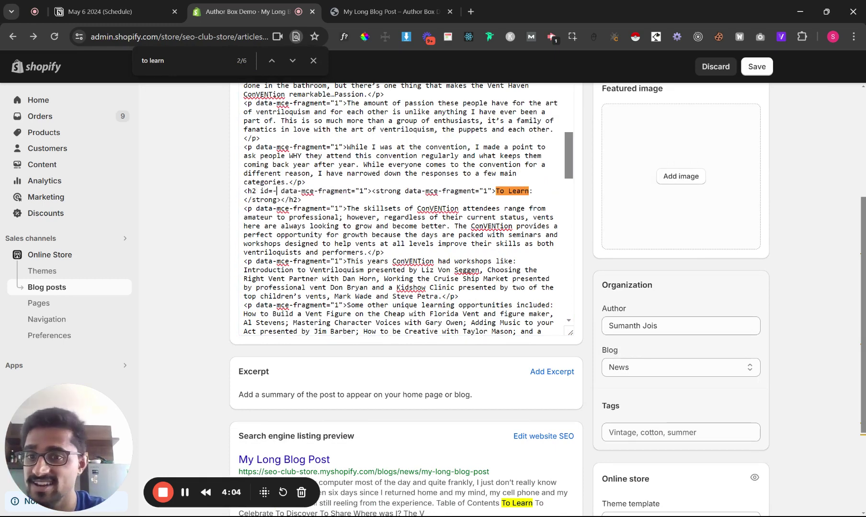
text("")
key(Left)
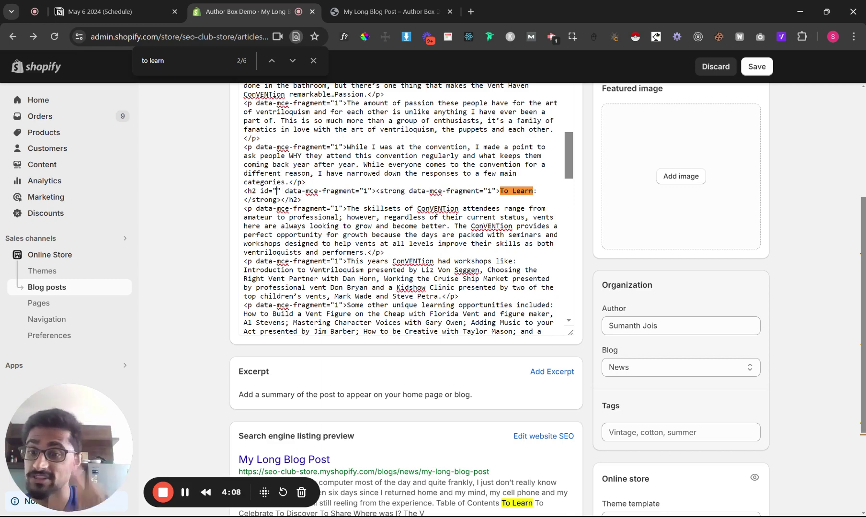
text(to-learn)
scroll(598, 210, up, 3)
Return the content to formatted view and save the post
click(564, 201)
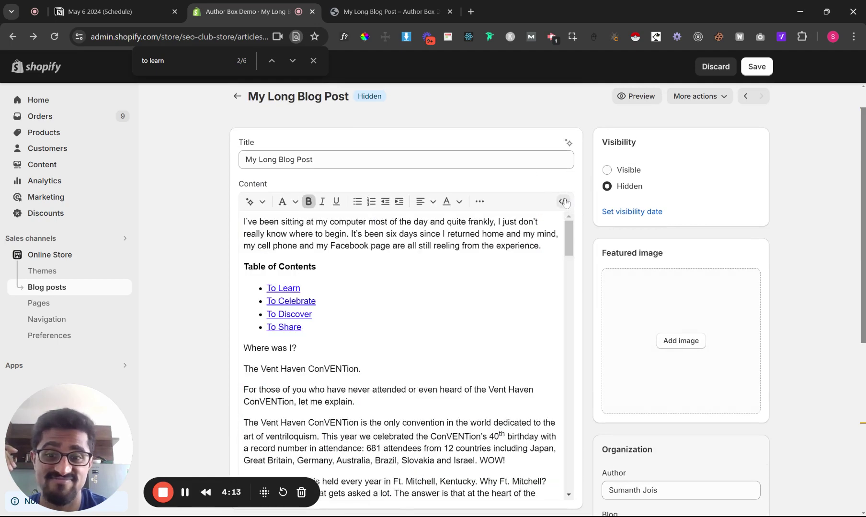
click(759, 67)
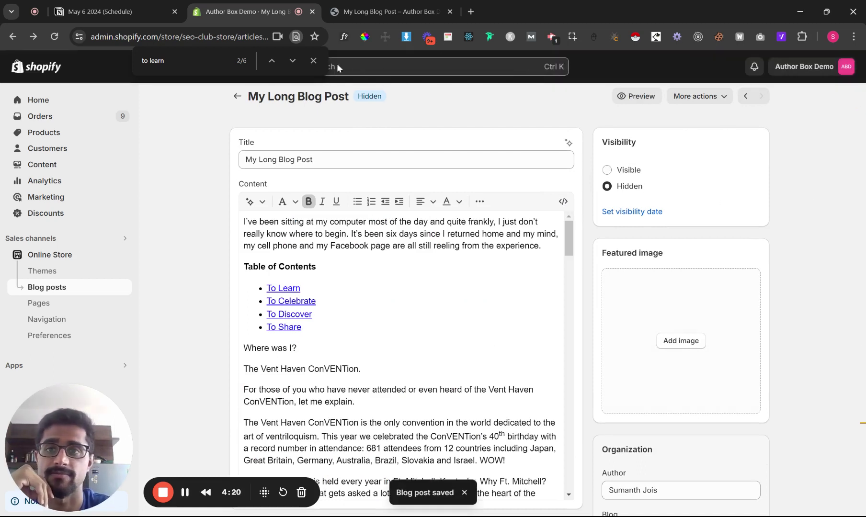
click(314, 60)
Preview the post, confirm the To Learn link jumps to its section, then return to the editor
click(640, 98)
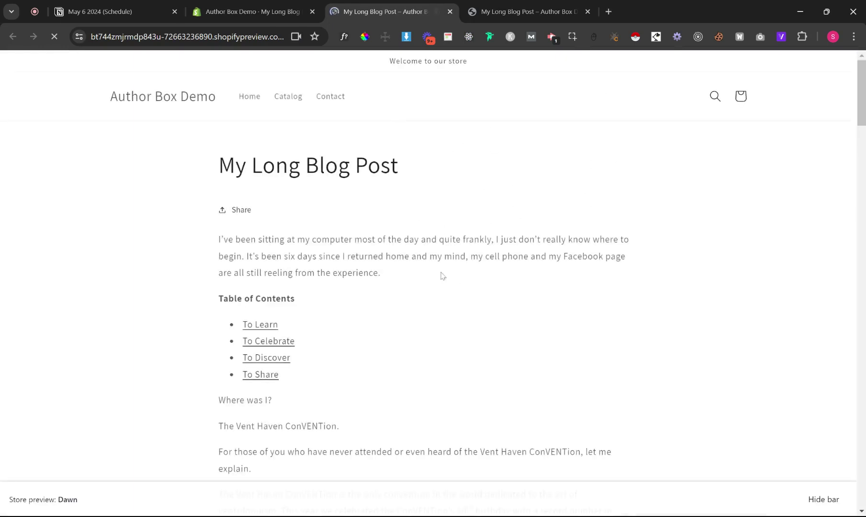
scroll(306, 258, down, 1)
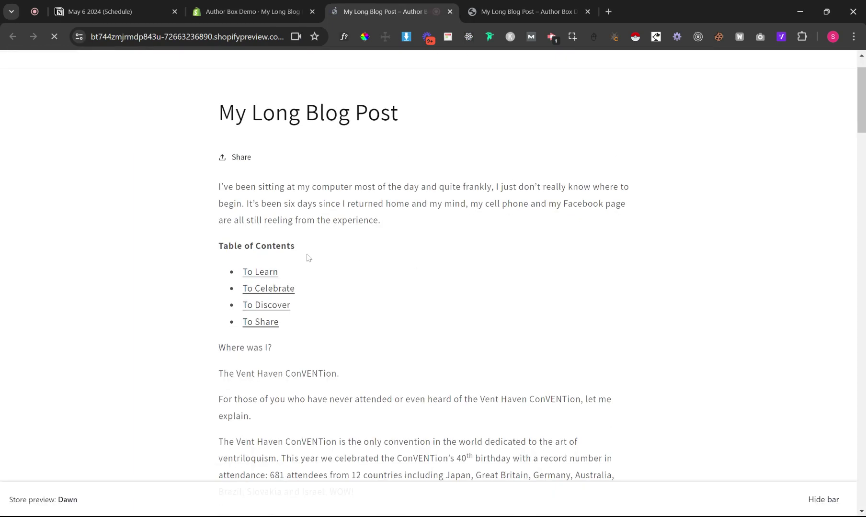
click(266, 276)
scroll(265, 297, up, 15)
click(263, 324)
scroll(266, 326, up, 15)
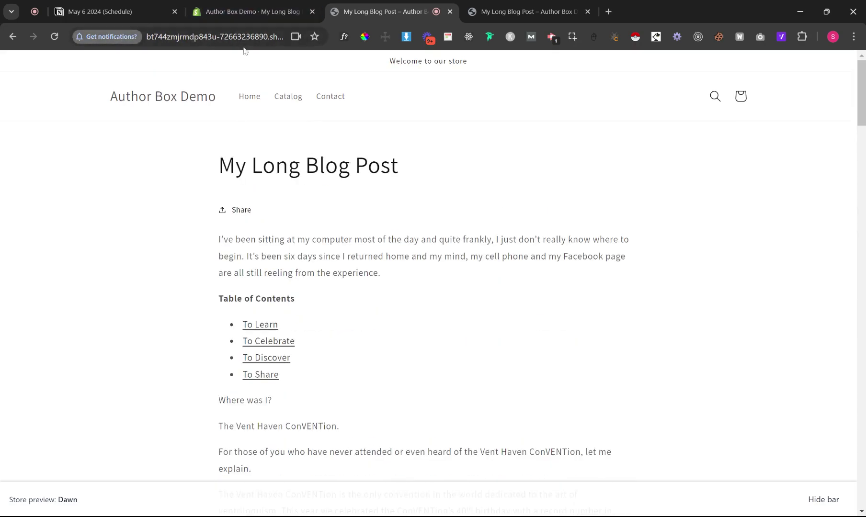
click(256, 11)
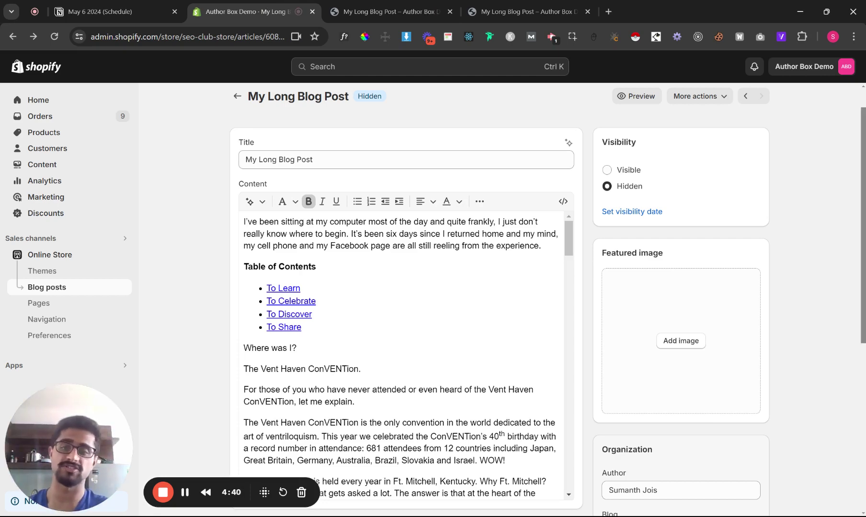
In the HTML source, find 'to cele' and change the To Celebrate h2 tags to div
click(563, 201)
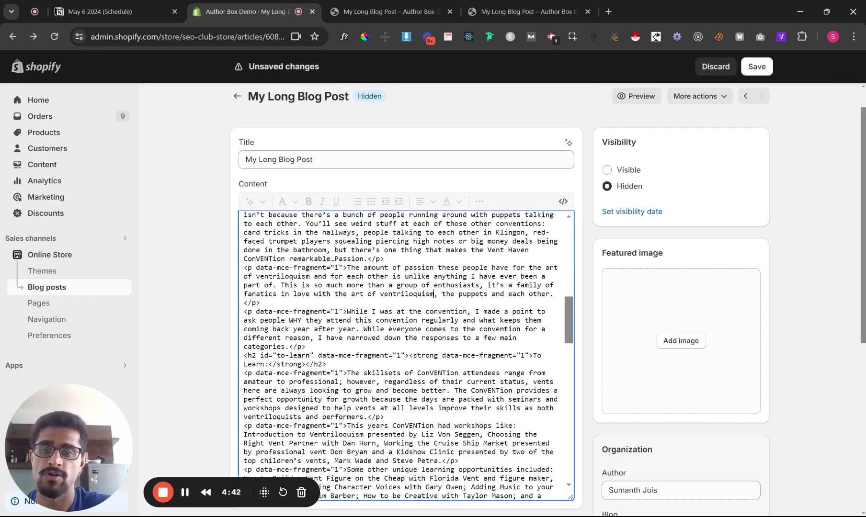
key(ctrl+f)
text(to cele)
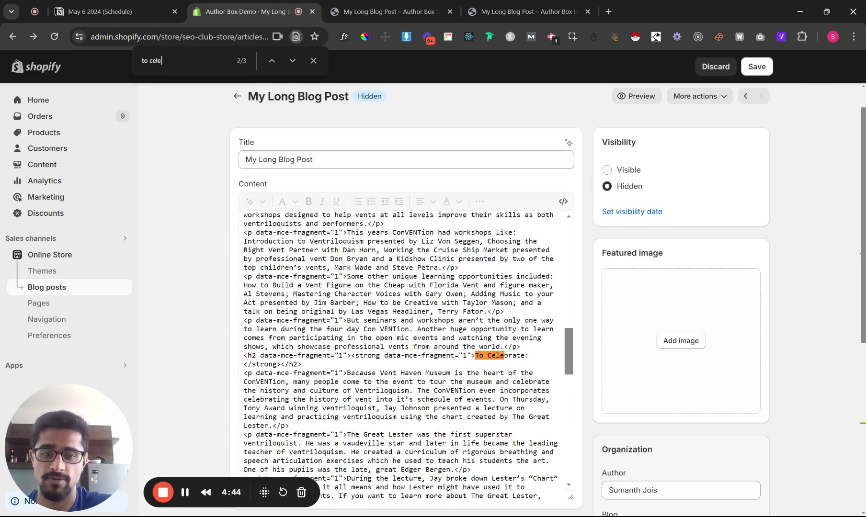
key(Escape)
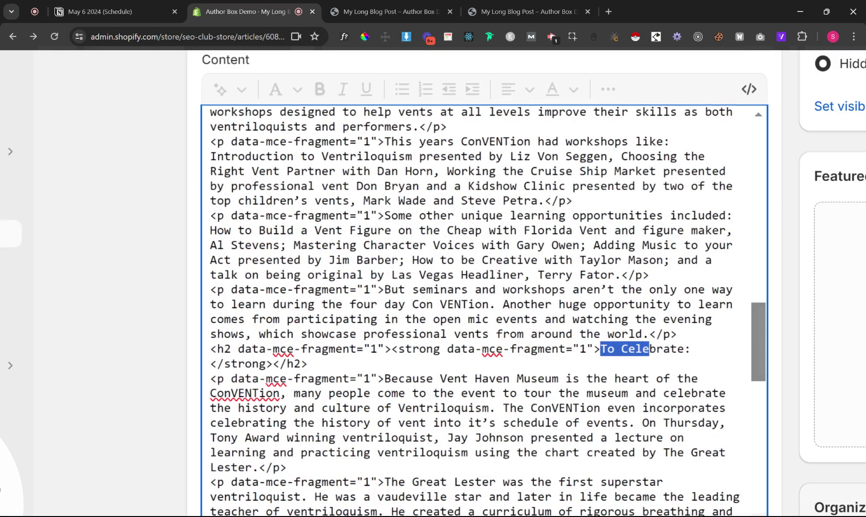
double_click(250, 355)
text(div)
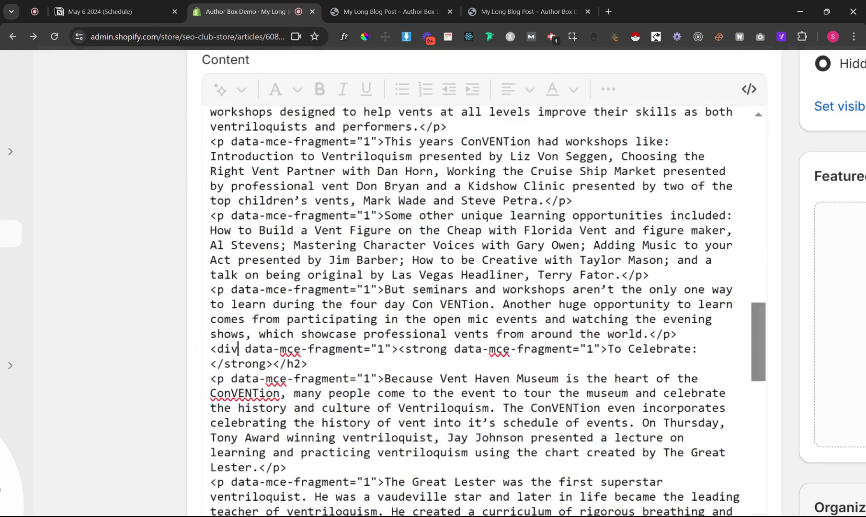
double_click(294, 364)
text(div)
Add id="to-celebrate" to the opening div tag of To Celebrate
double_click(315, 319)
click(607, 349)
key(BackSpace)
key(BackSpace)
key(BackSpace)
text(o)
key(BackSpace)
text(div id="")
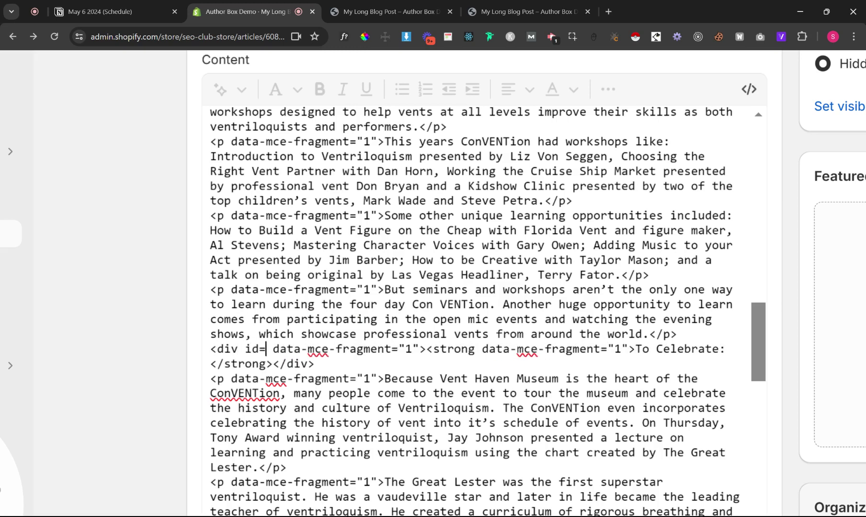
key(Left)
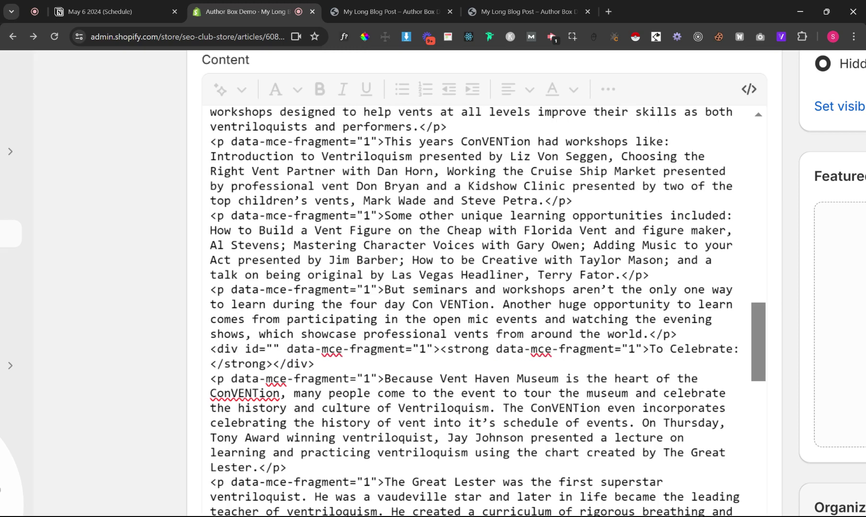
text(to-cele)
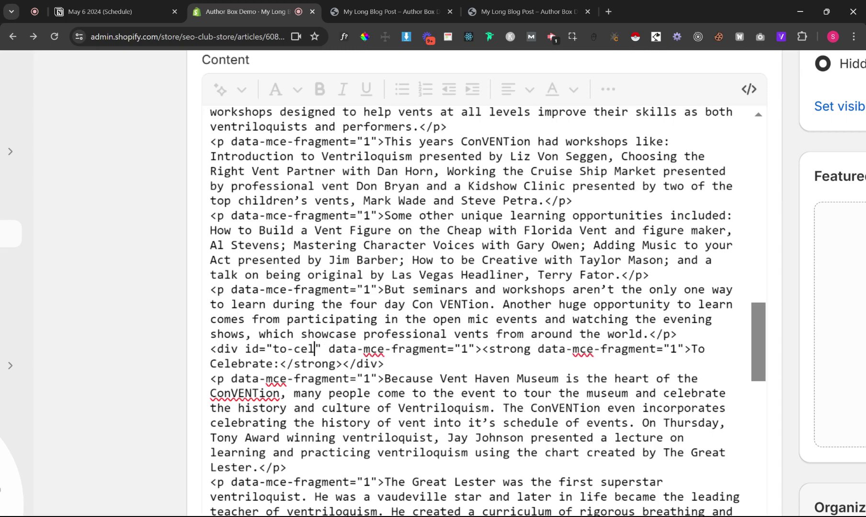
text(brate)
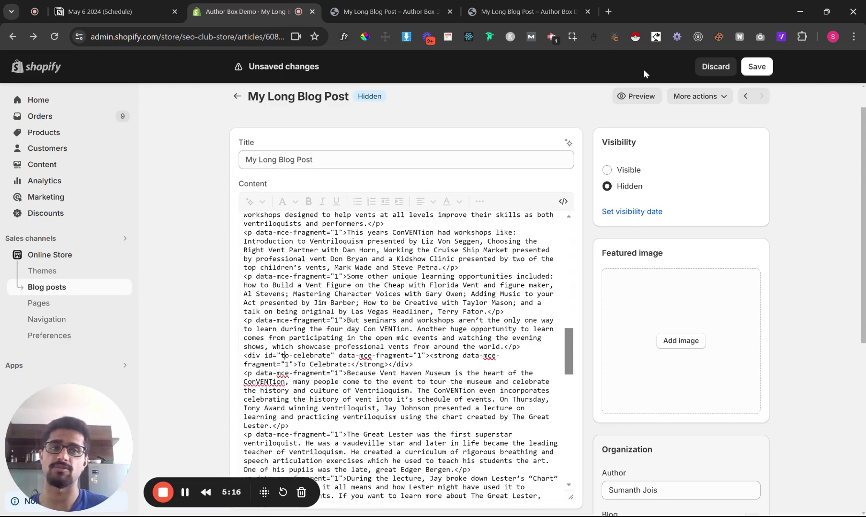
Save the post with the to-celebrate id and open a new storefront preview
click(756, 68)
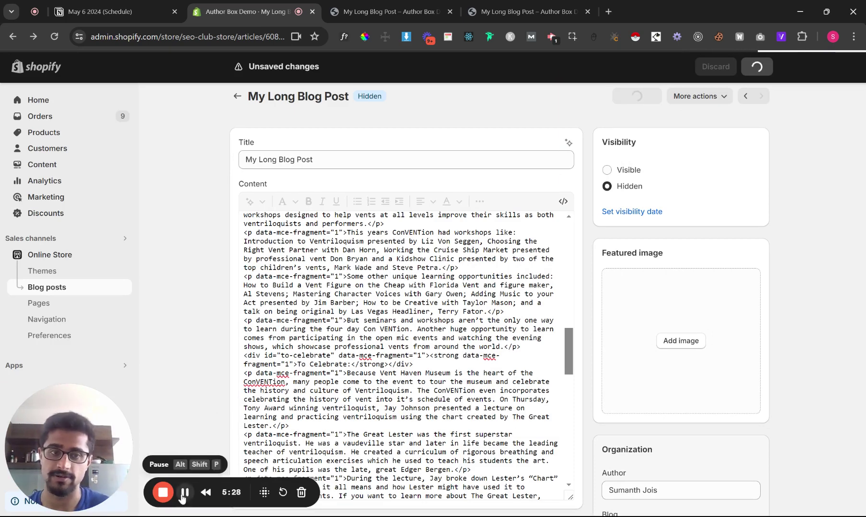
click(651, 97)
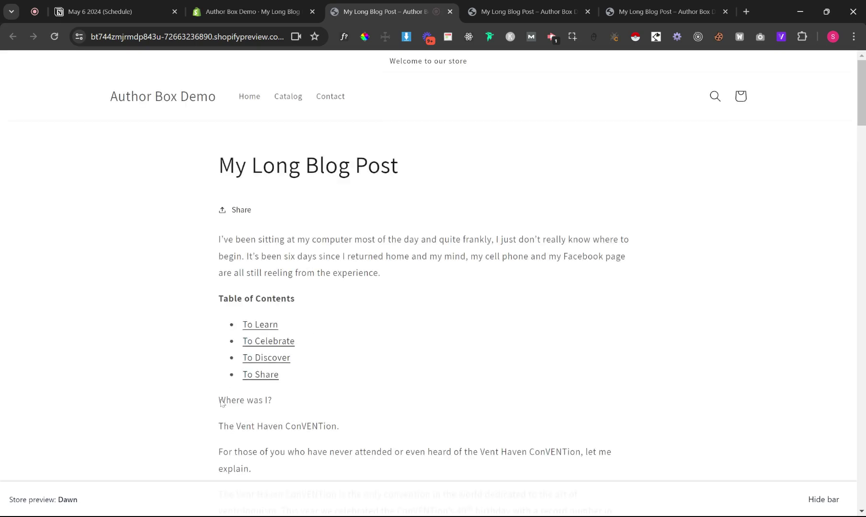
click(277, 342)
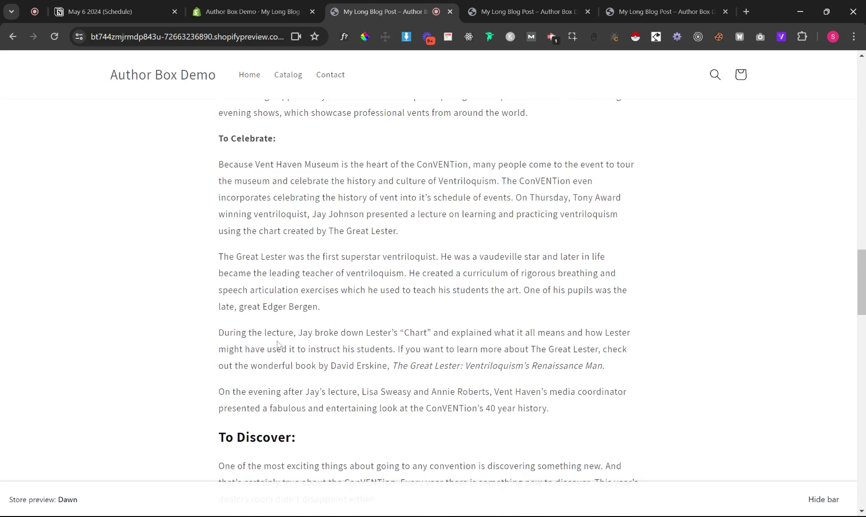
scroll(237, 139, up, 20)
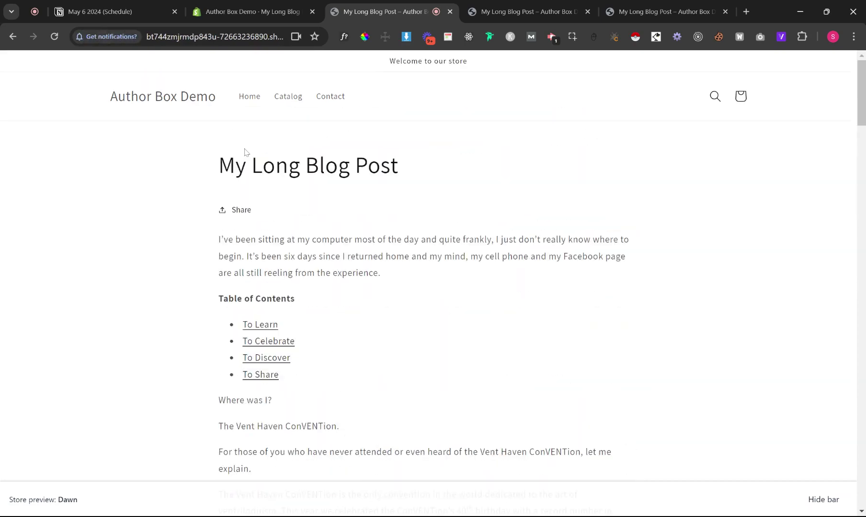
click(265, 325)
scroll(428, 287, up, 3)
scroll(268, 335, up, 10)
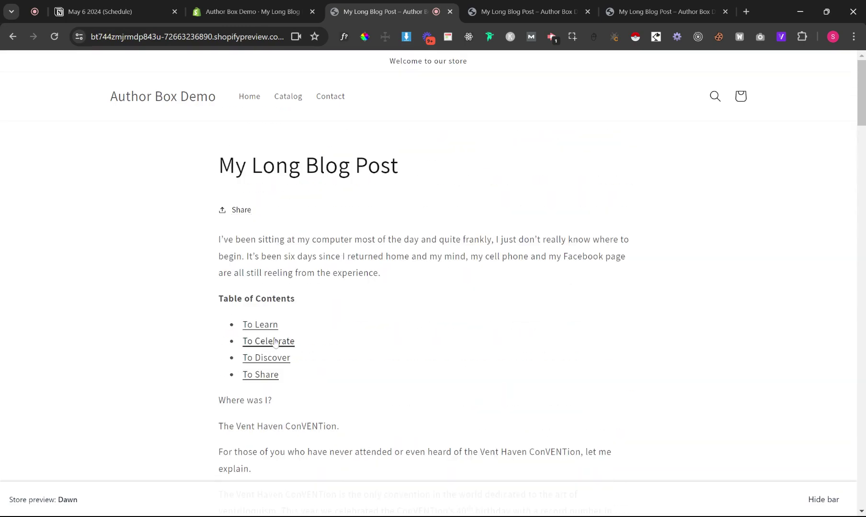
click(274, 340)
scroll(275, 342, up, 2)
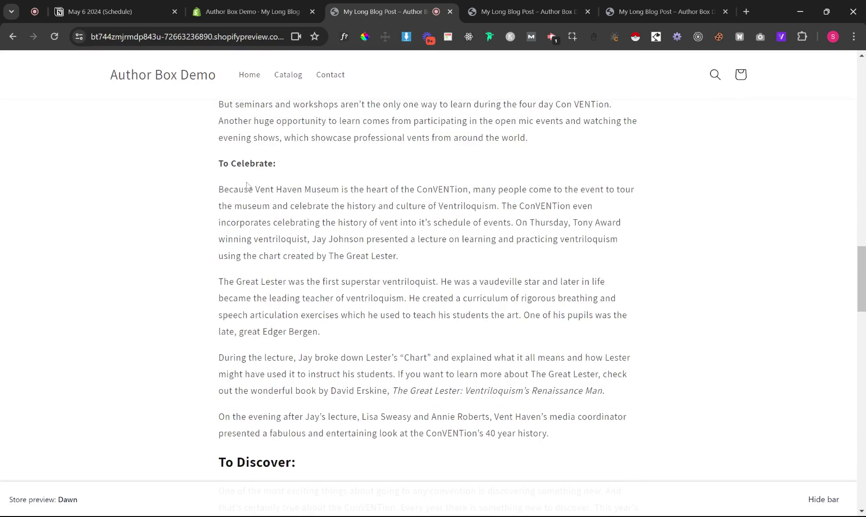
scroll(248, 185, down, 2)
scroll(247, 185, up, 1)
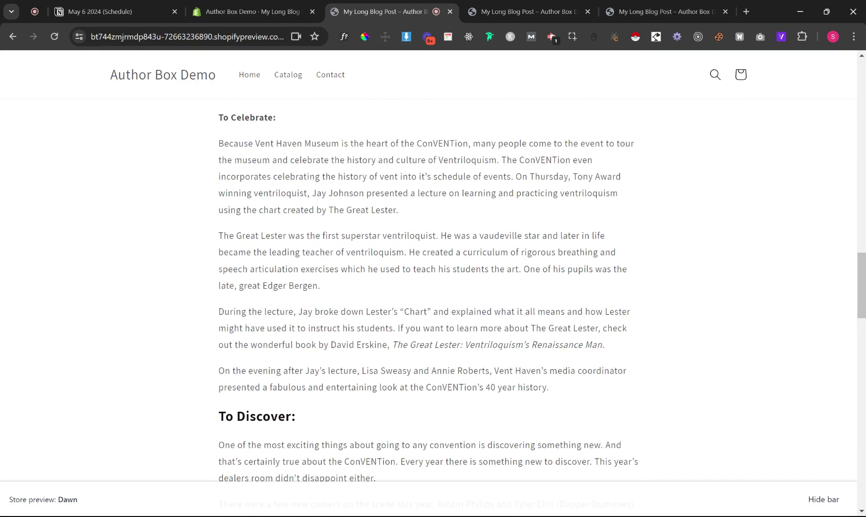
scroll(429, 288, down, 2)
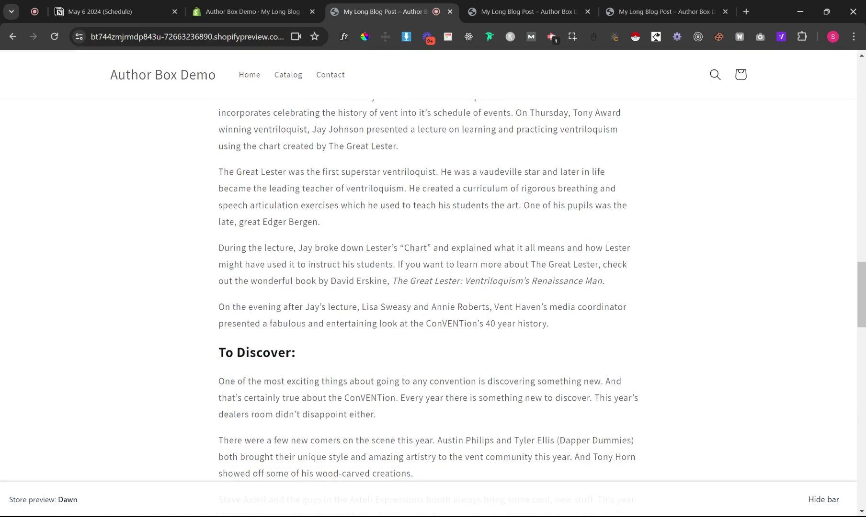
scroll(428, 287, up, 2)
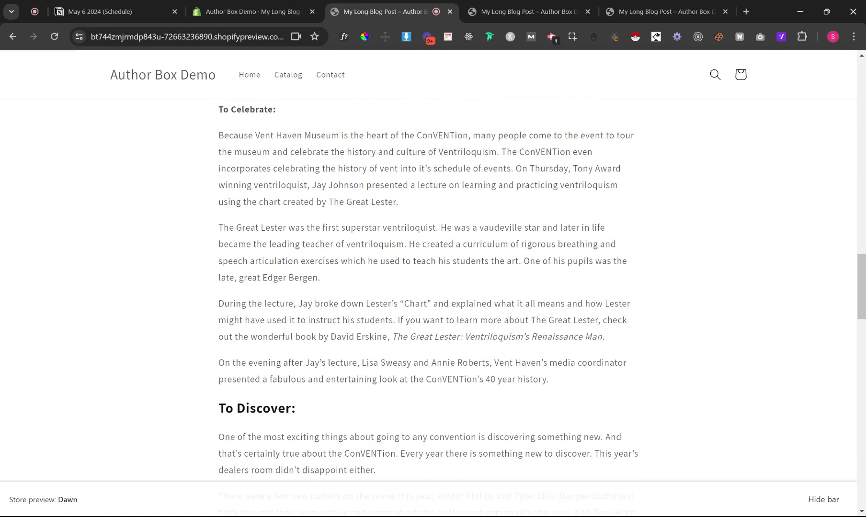
scroll(332, 220, up, 15)
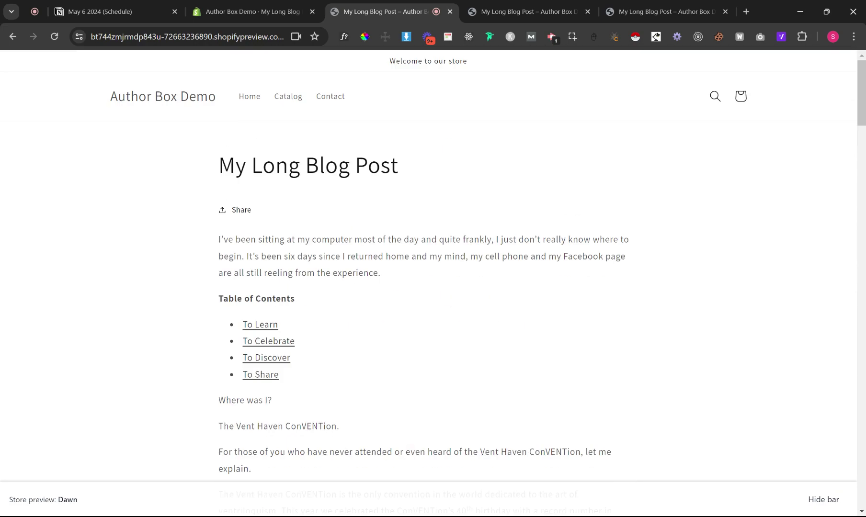
Switch back to the Shopify admin tab and leave HTML view for the formatted post
click(276, 5)
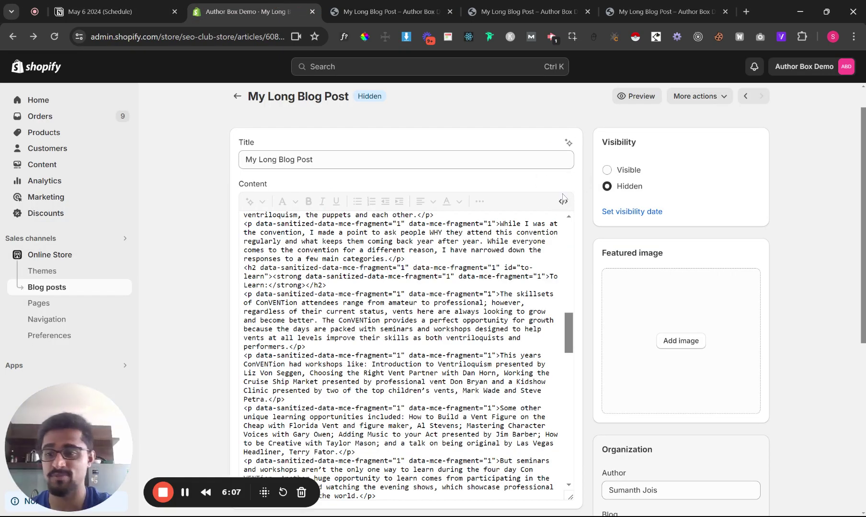
click(563, 200)
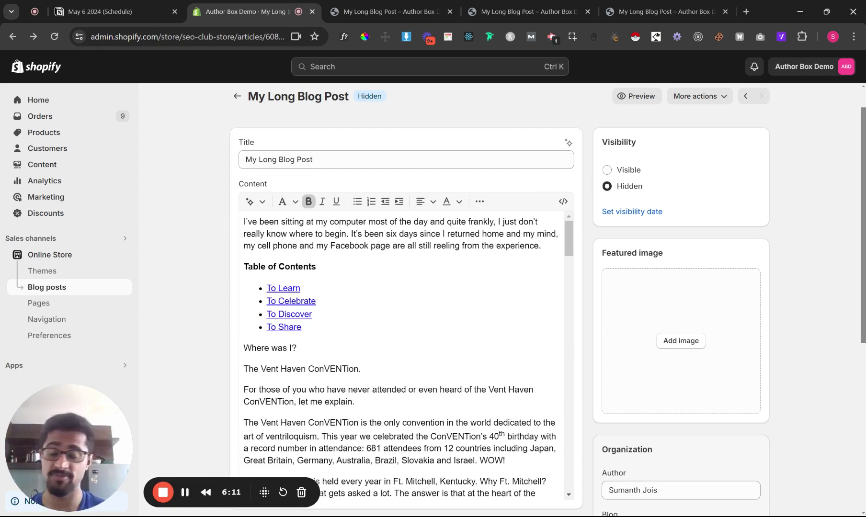